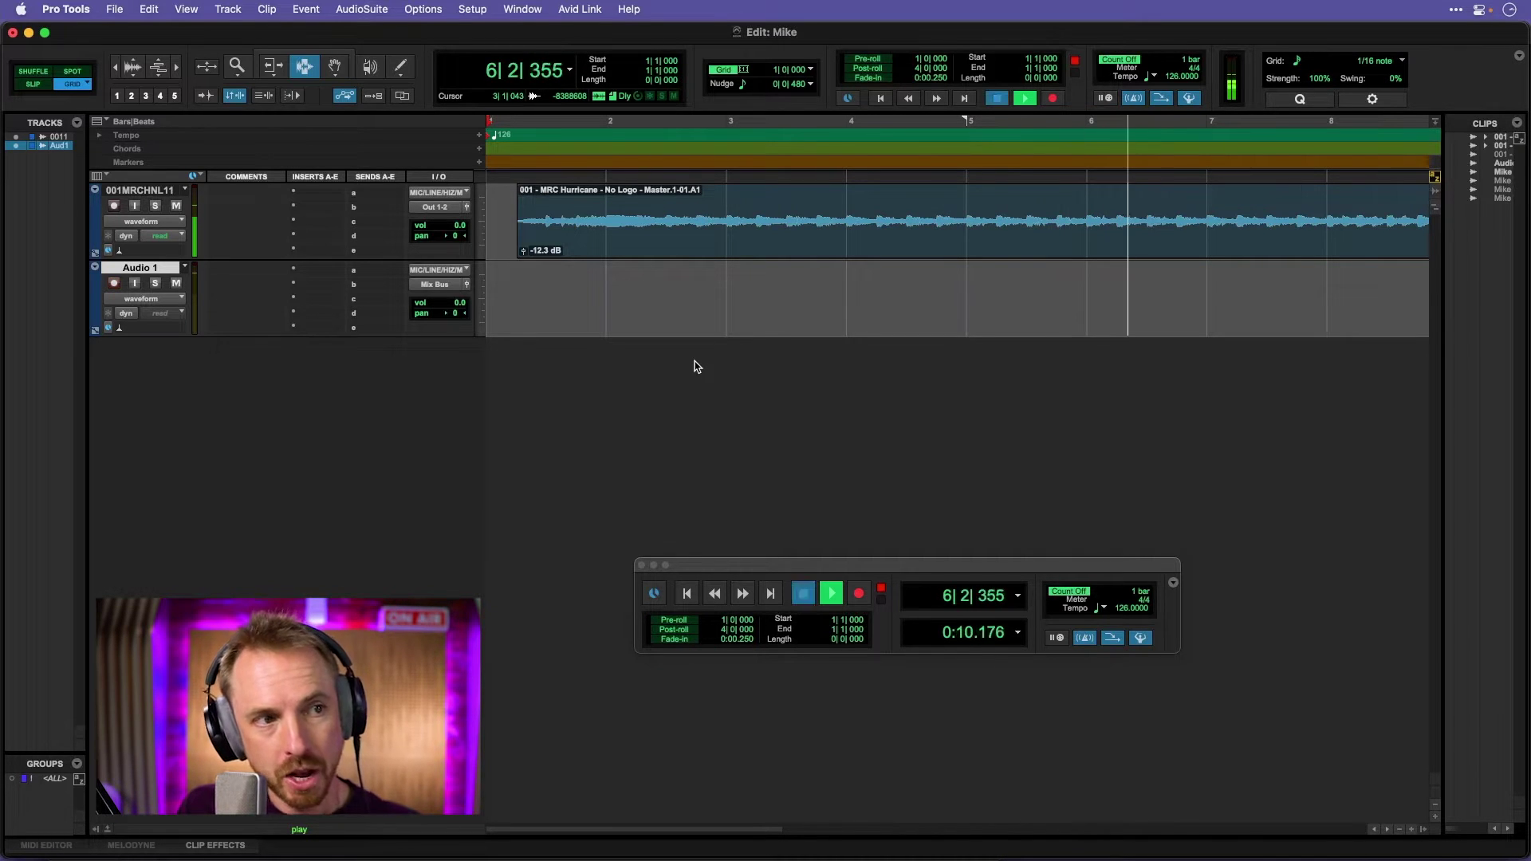
# - Stop the 'MRC Hurricane' beat so the playhead returns to 1|1|000
pyautogui.press('space')
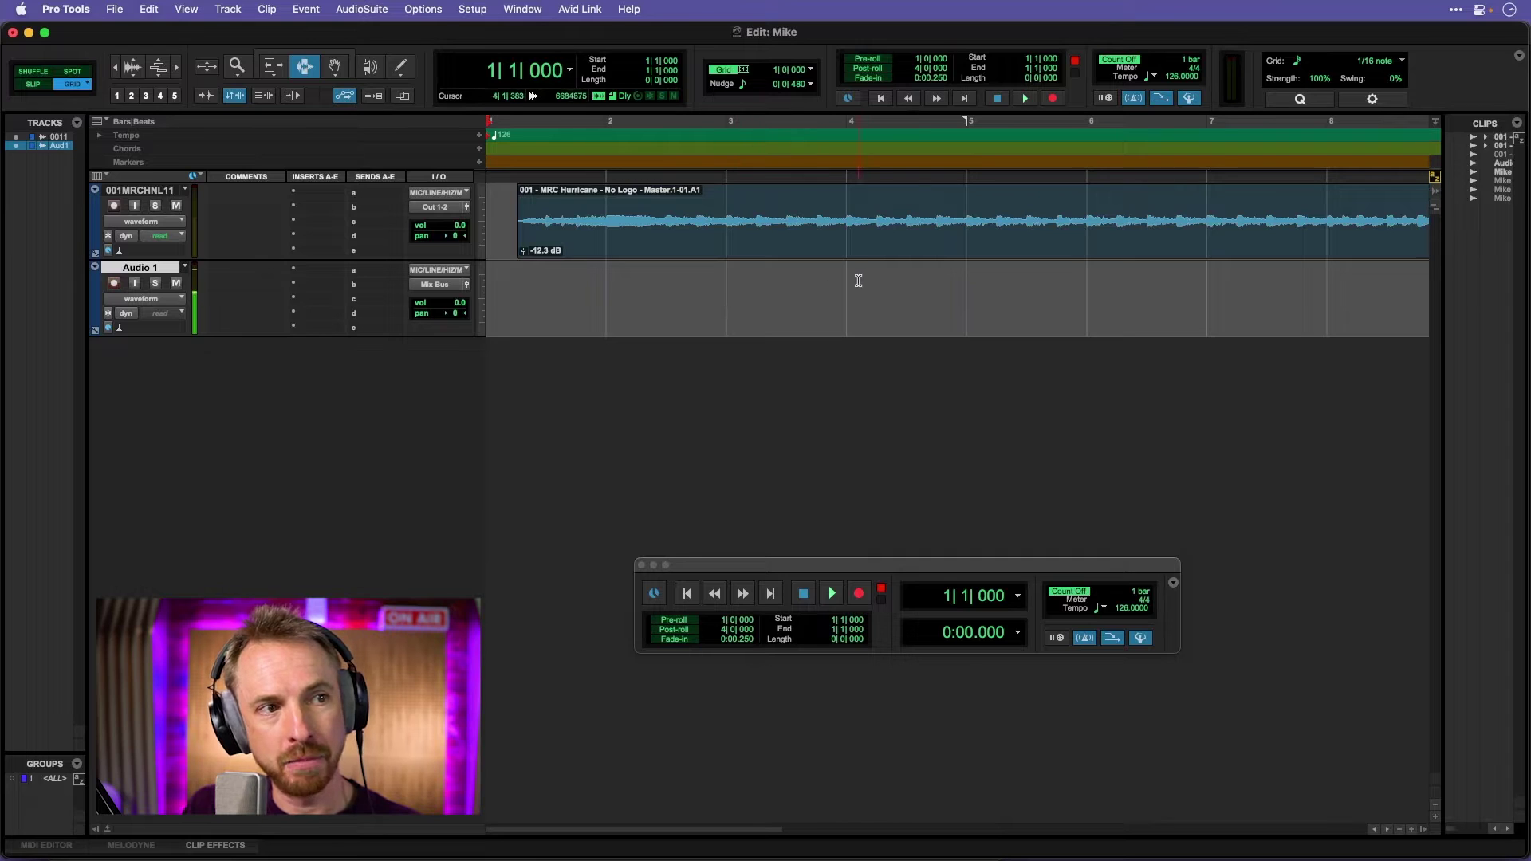
# - Select bars 4 to 6 across both tracks and play them with Loop playback enabled
pyautogui.moveTo(873, 285); pyautogui.dragTo(1078, 250)
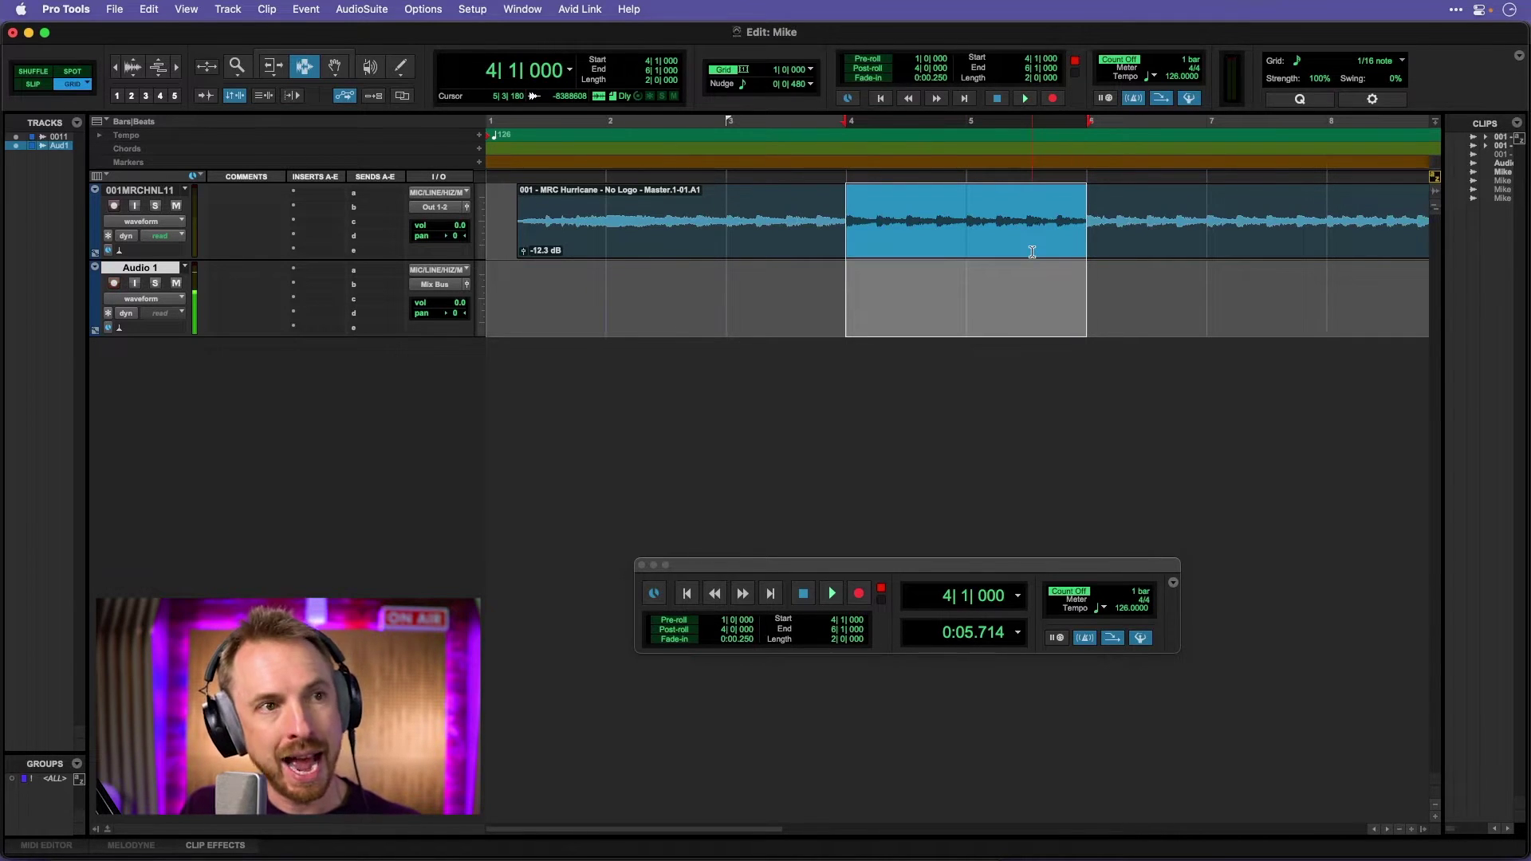
pyautogui.click(1025, 100)
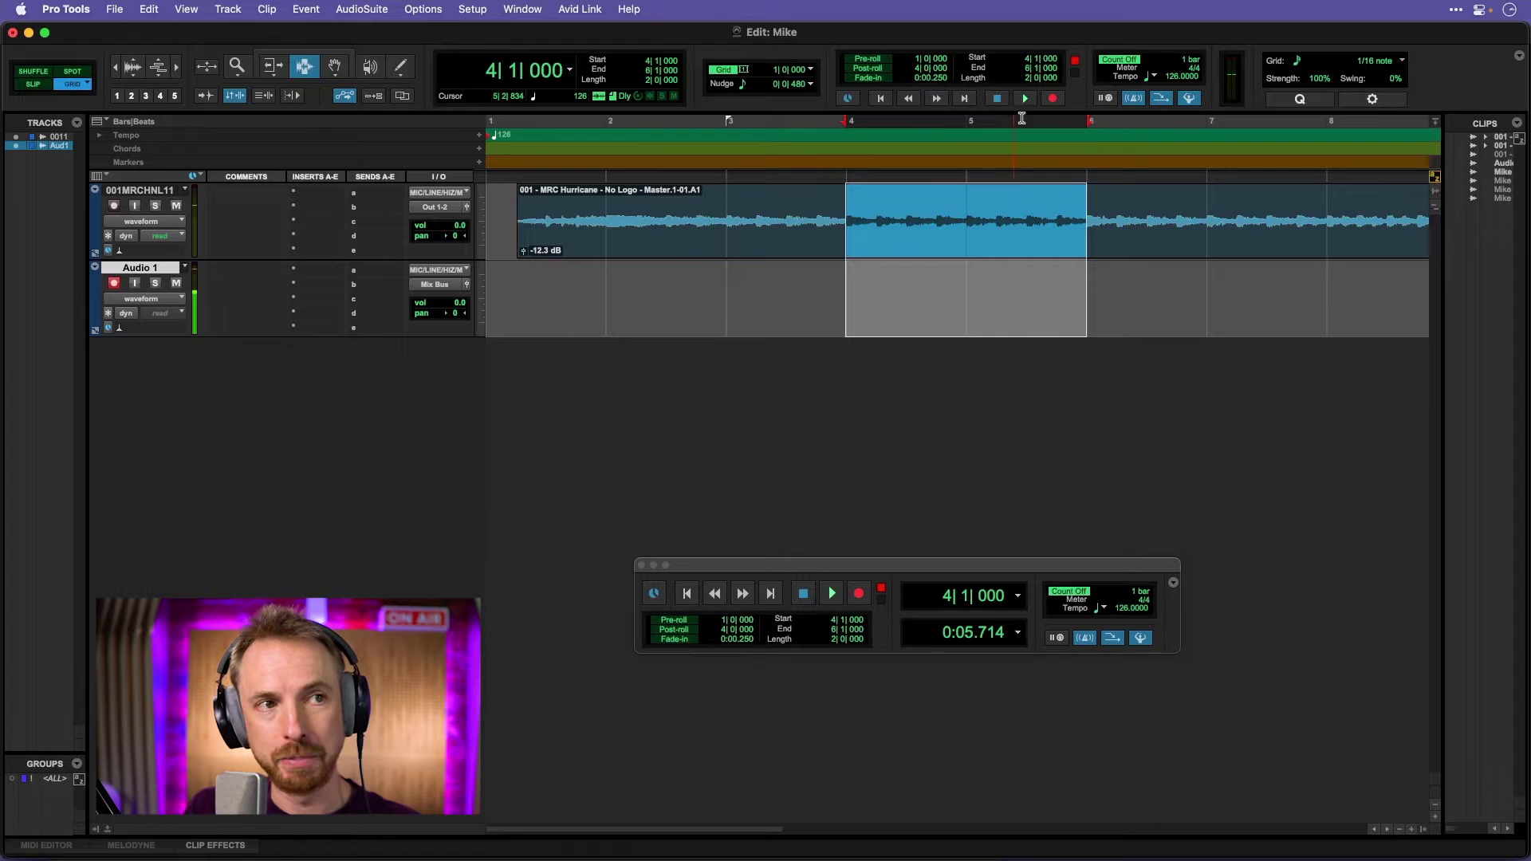
pyautogui.rightClick(1026, 106)
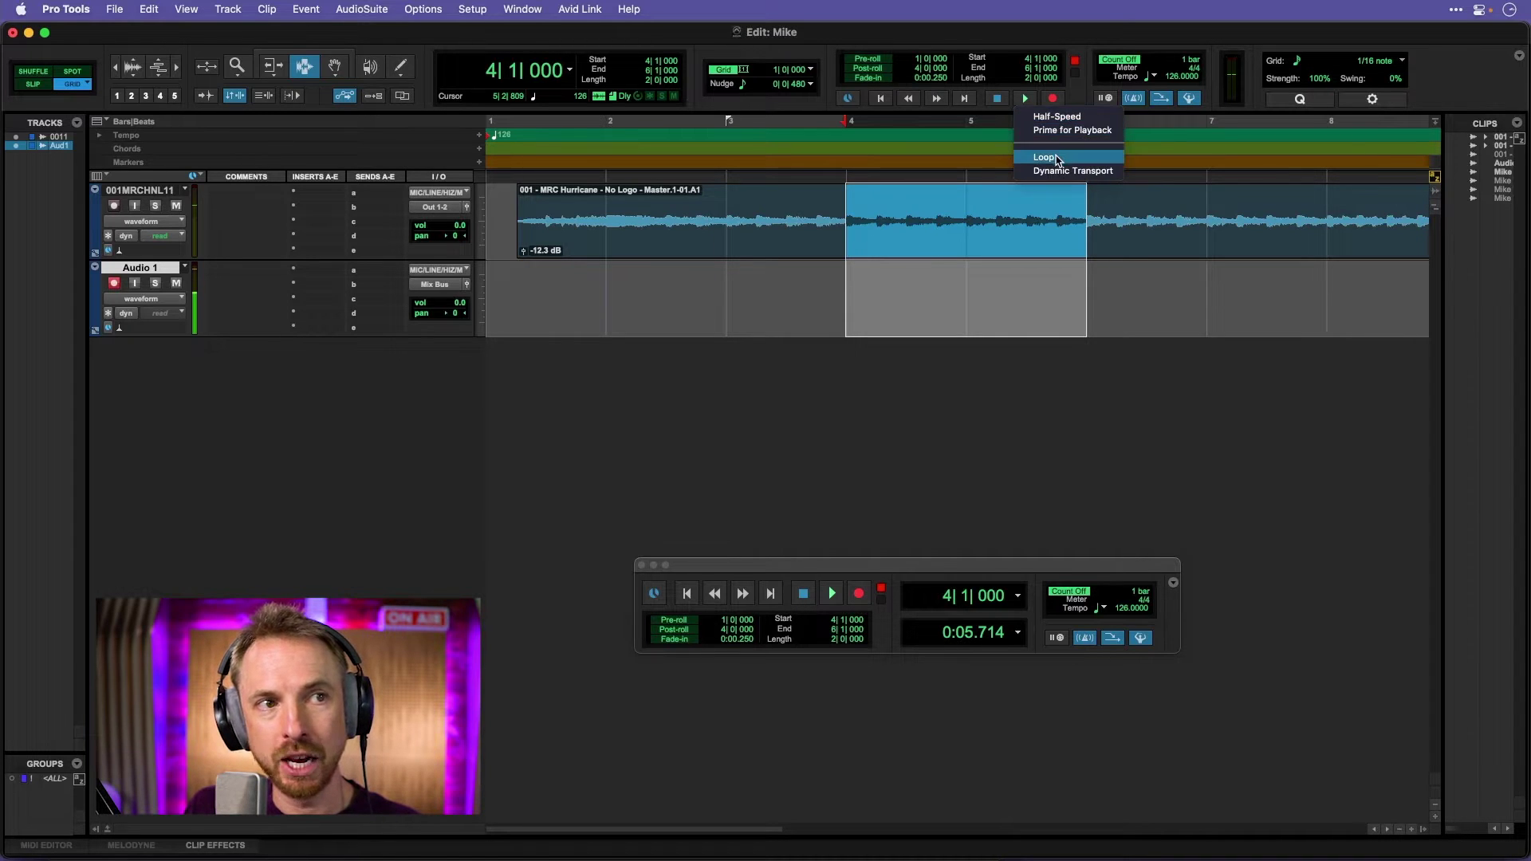
pyautogui.click(1044, 157)
pyautogui.click(1023, 101)
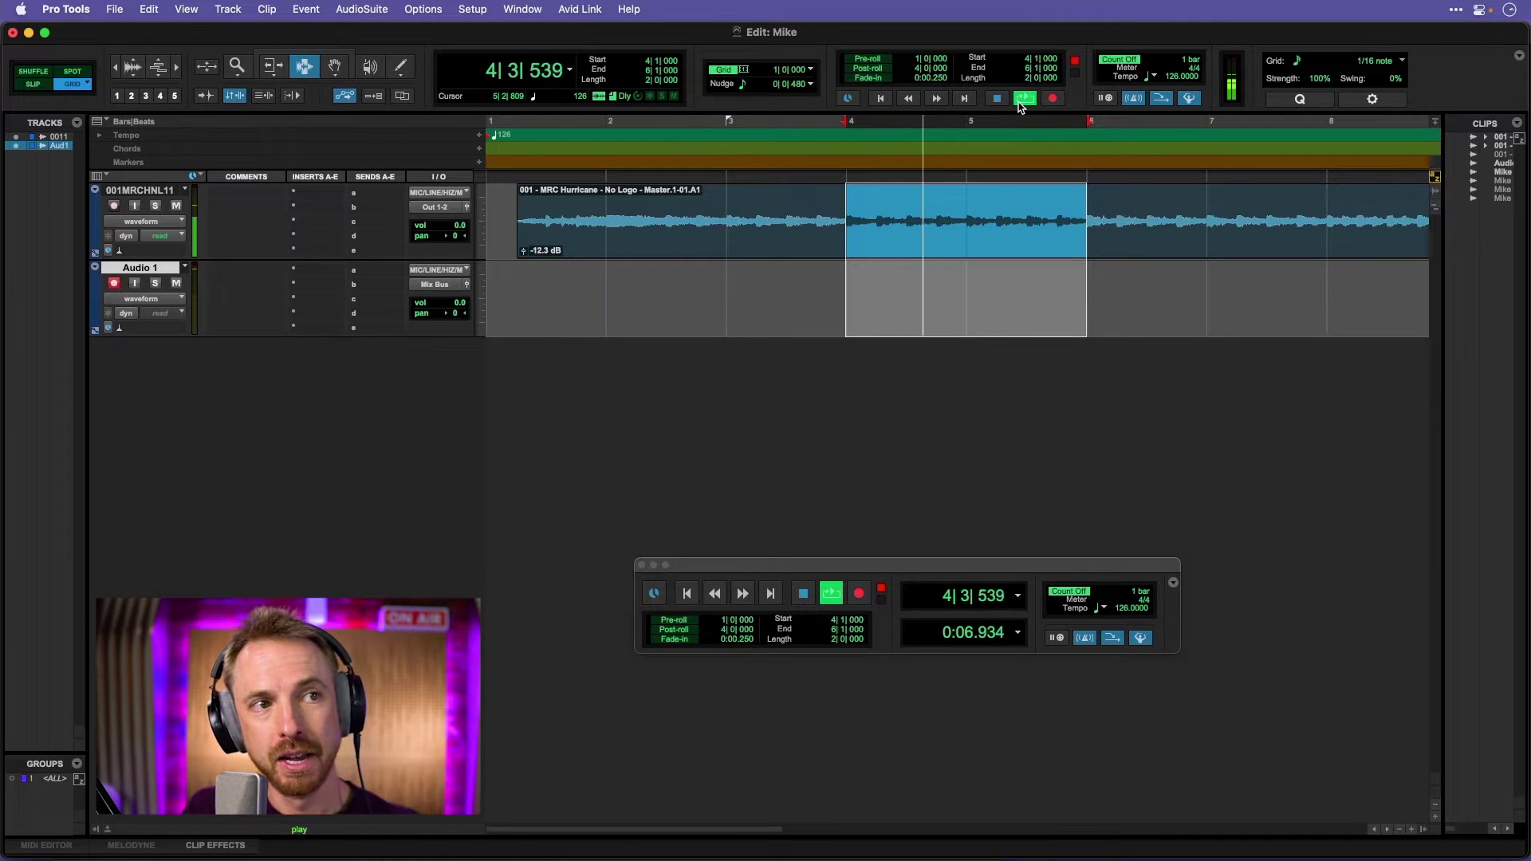
# - Stop the loop playback, keeping Loop mode on, and bring up the Options menu
pyautogui.click(1022, 101)
pyautogui.rightClick(1023, 102)
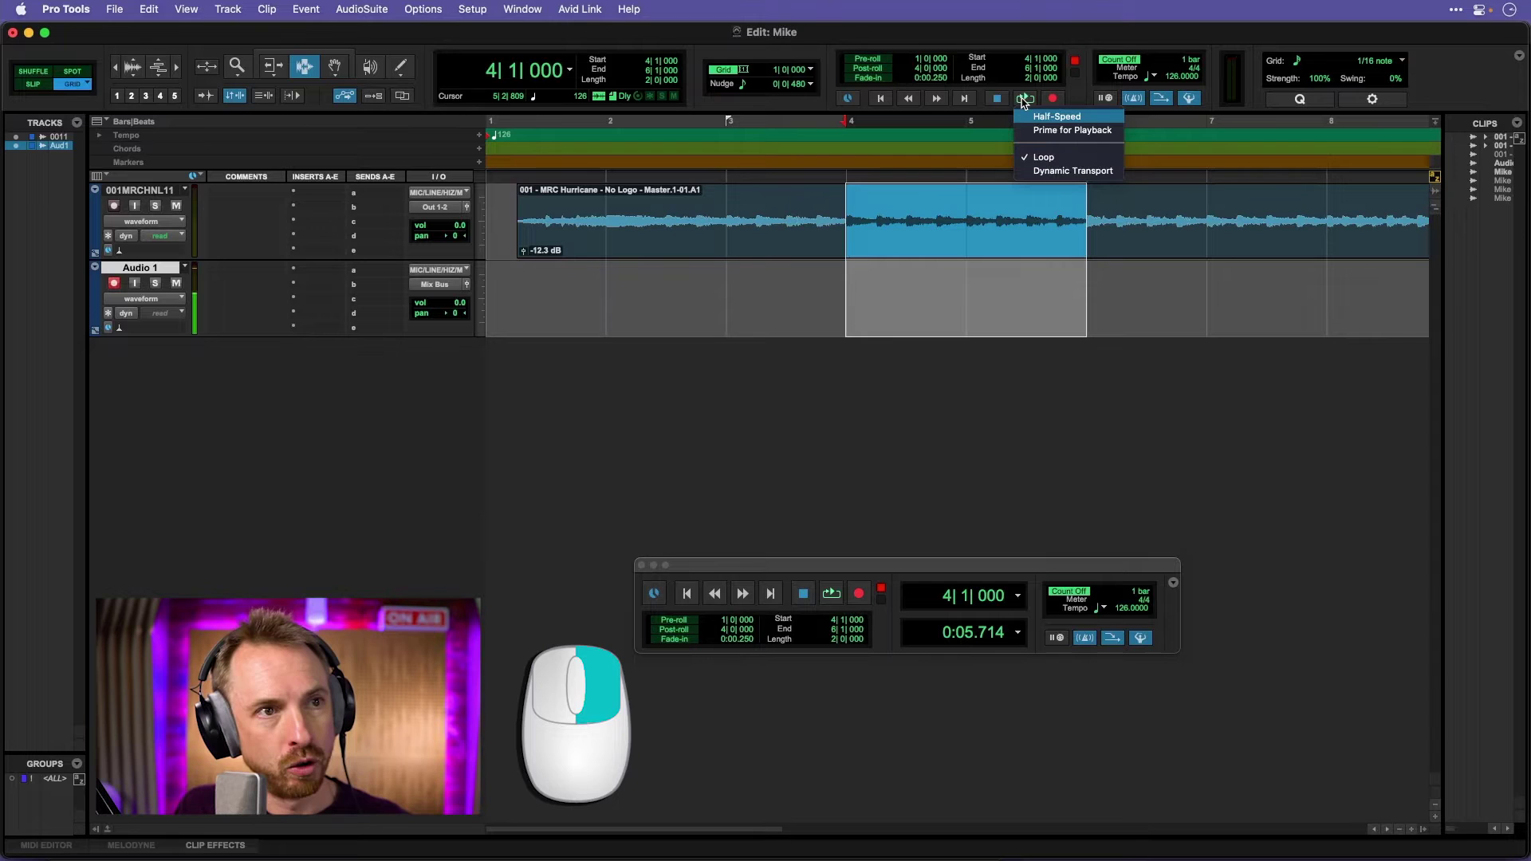
pyautogui.click(1022, 102)
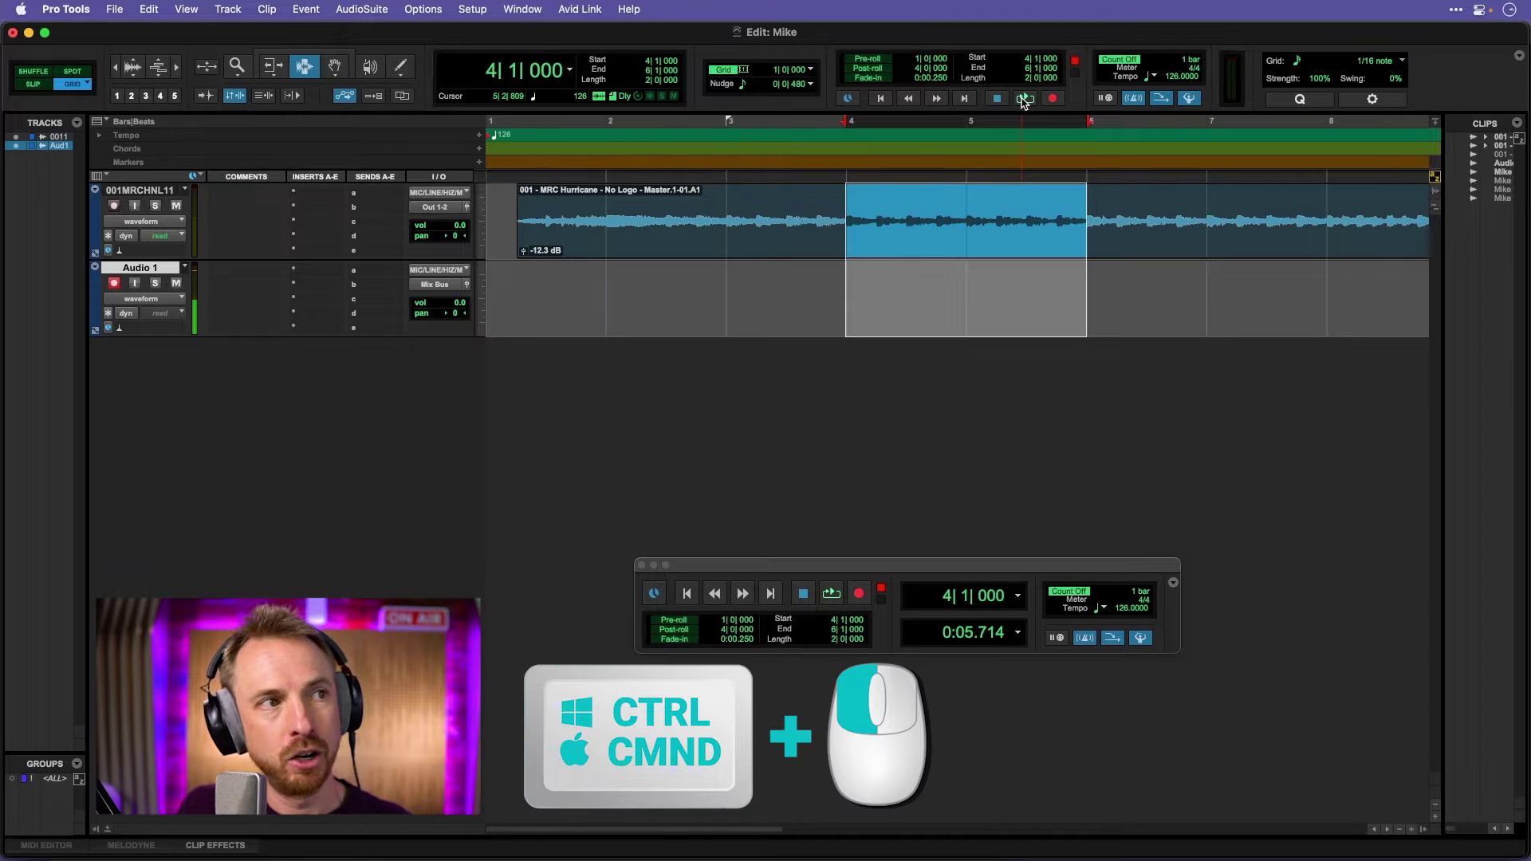
pyautogui.click(433, 16)
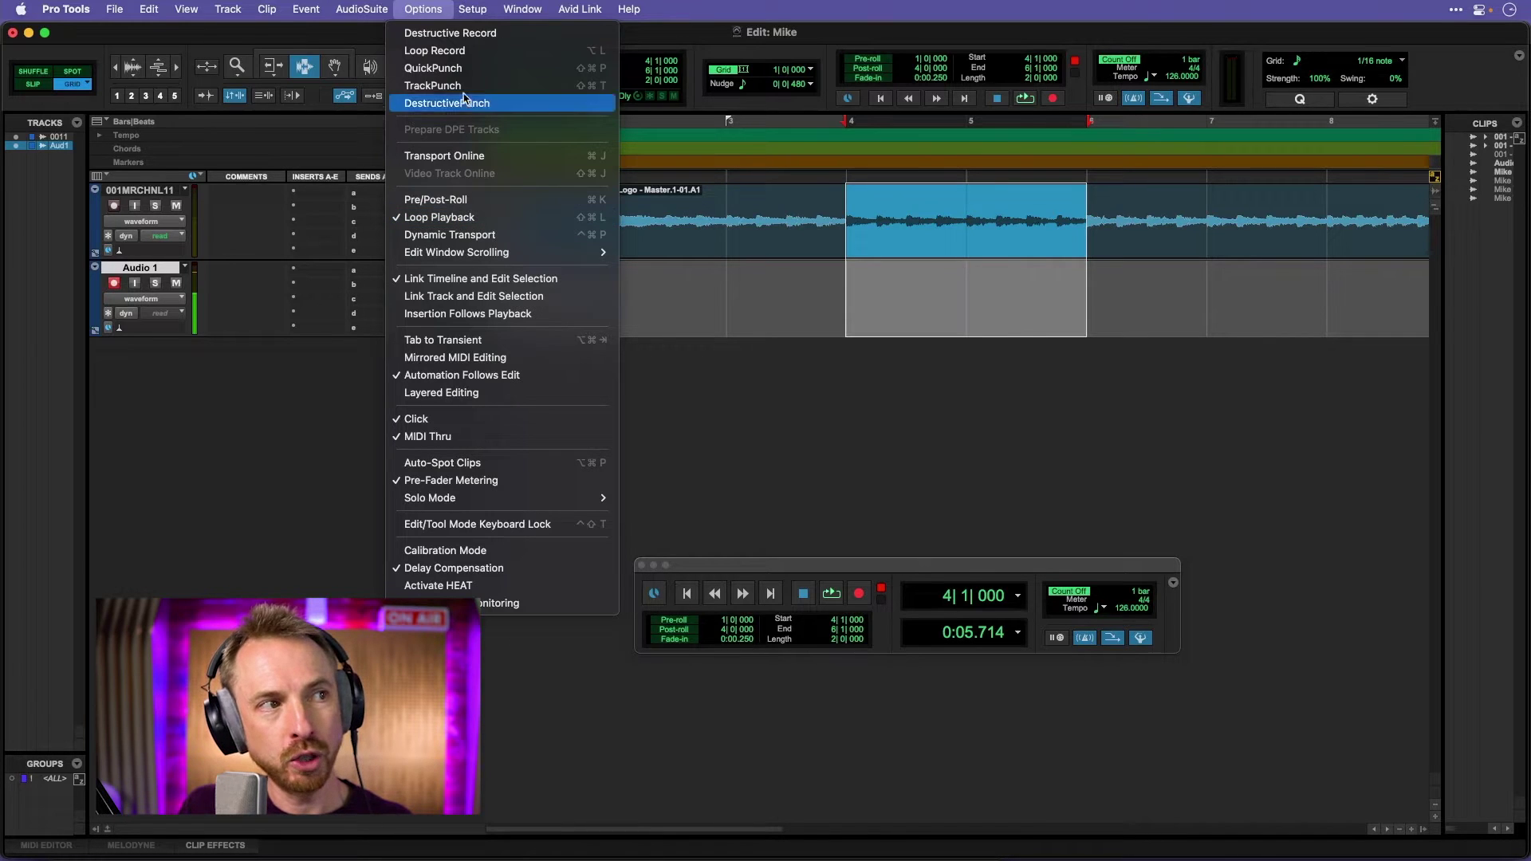
# - Enable Loop Record and loop-record voice takes on Audio 1 over bars 4–6
pyautogui.click(459, 54)
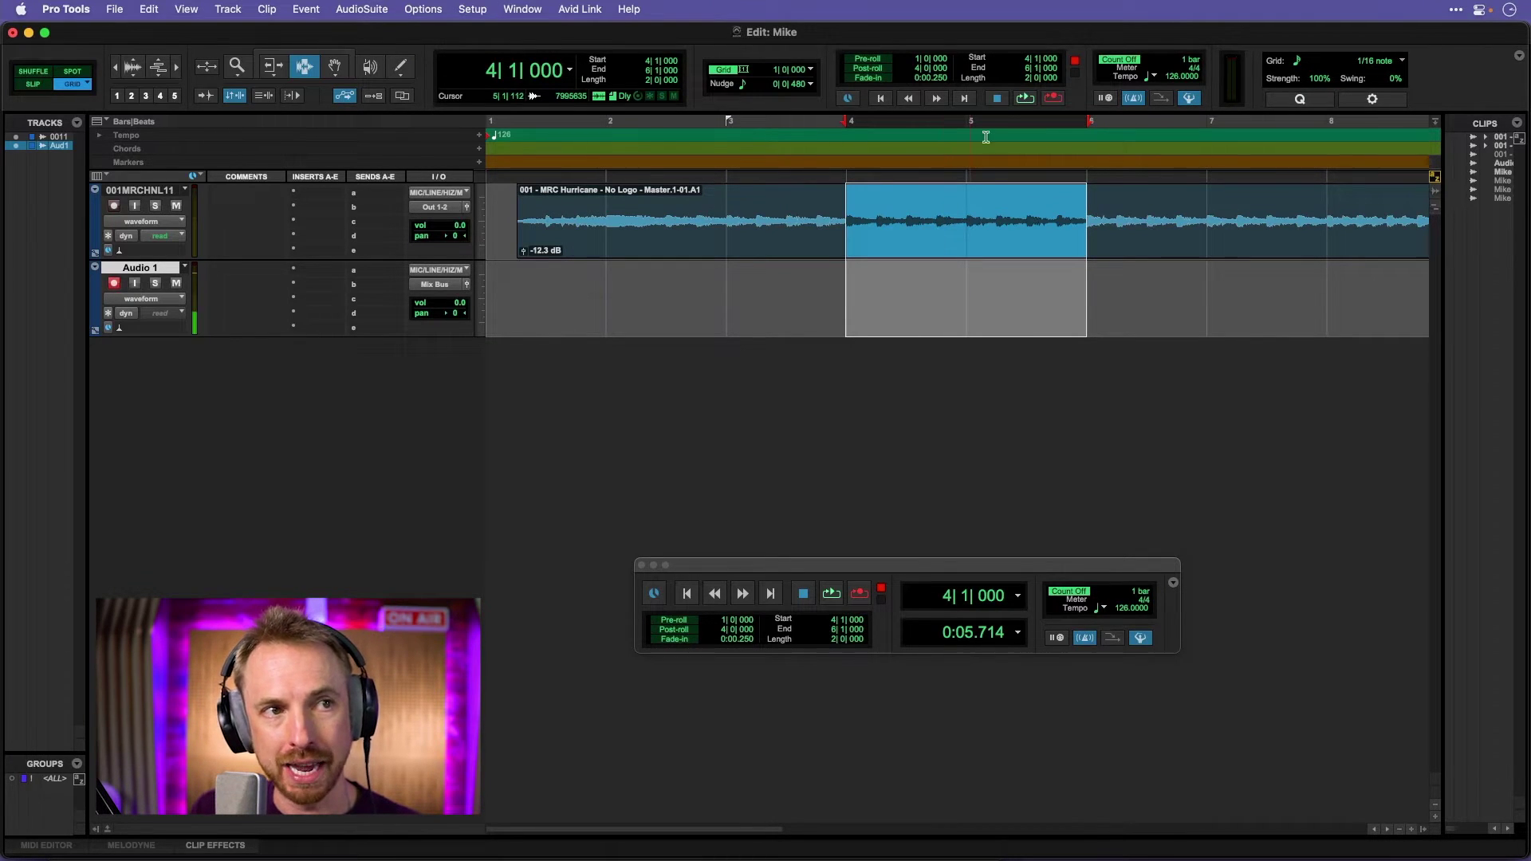
pyautogui.click(1052, 98)
pyautogui.click(1025, 98)
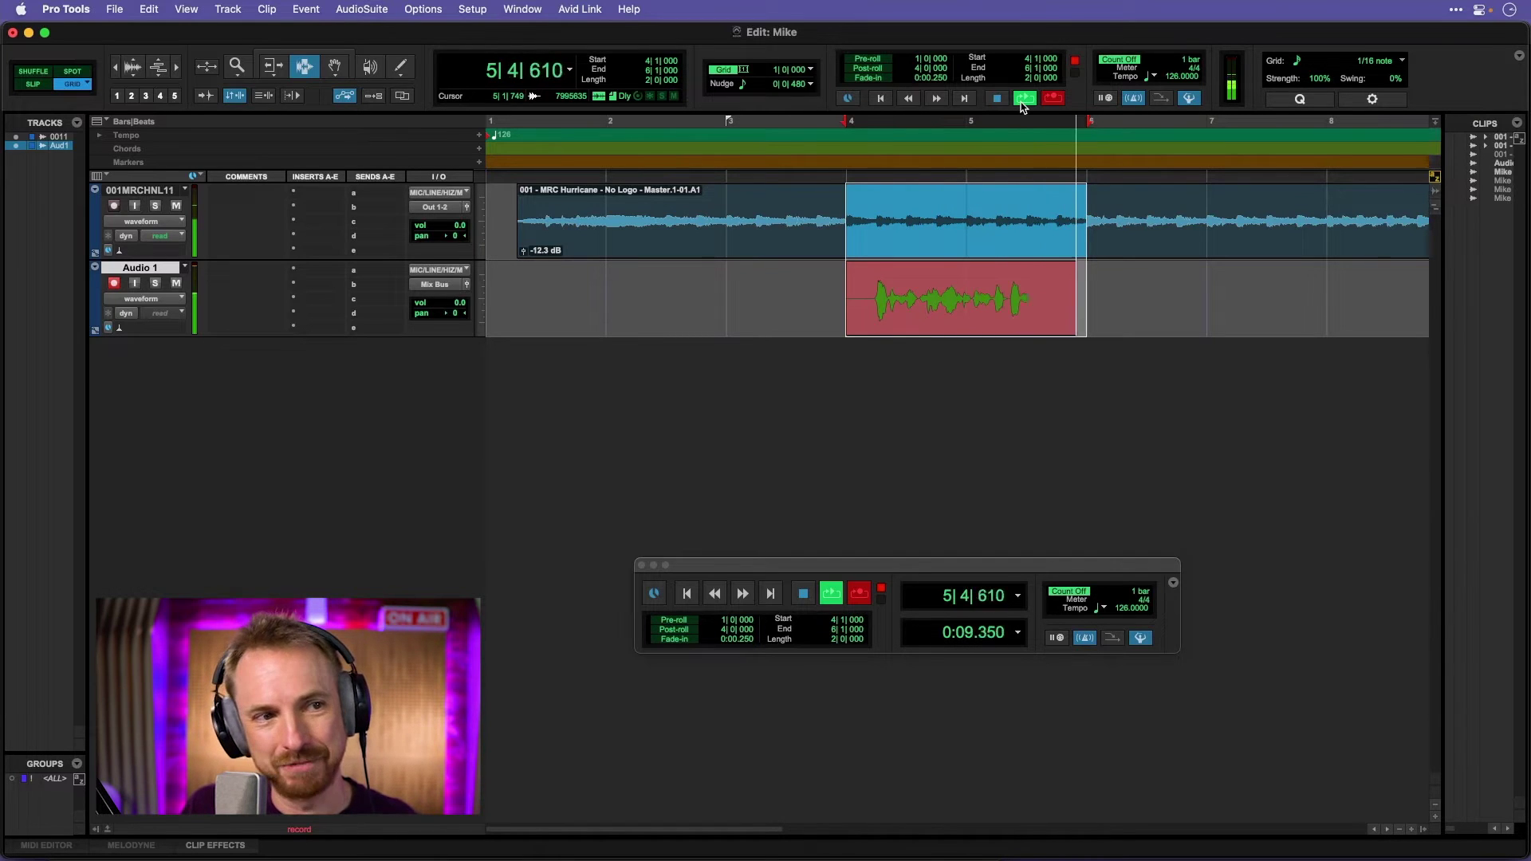
pyautogui.click(1023, 99)
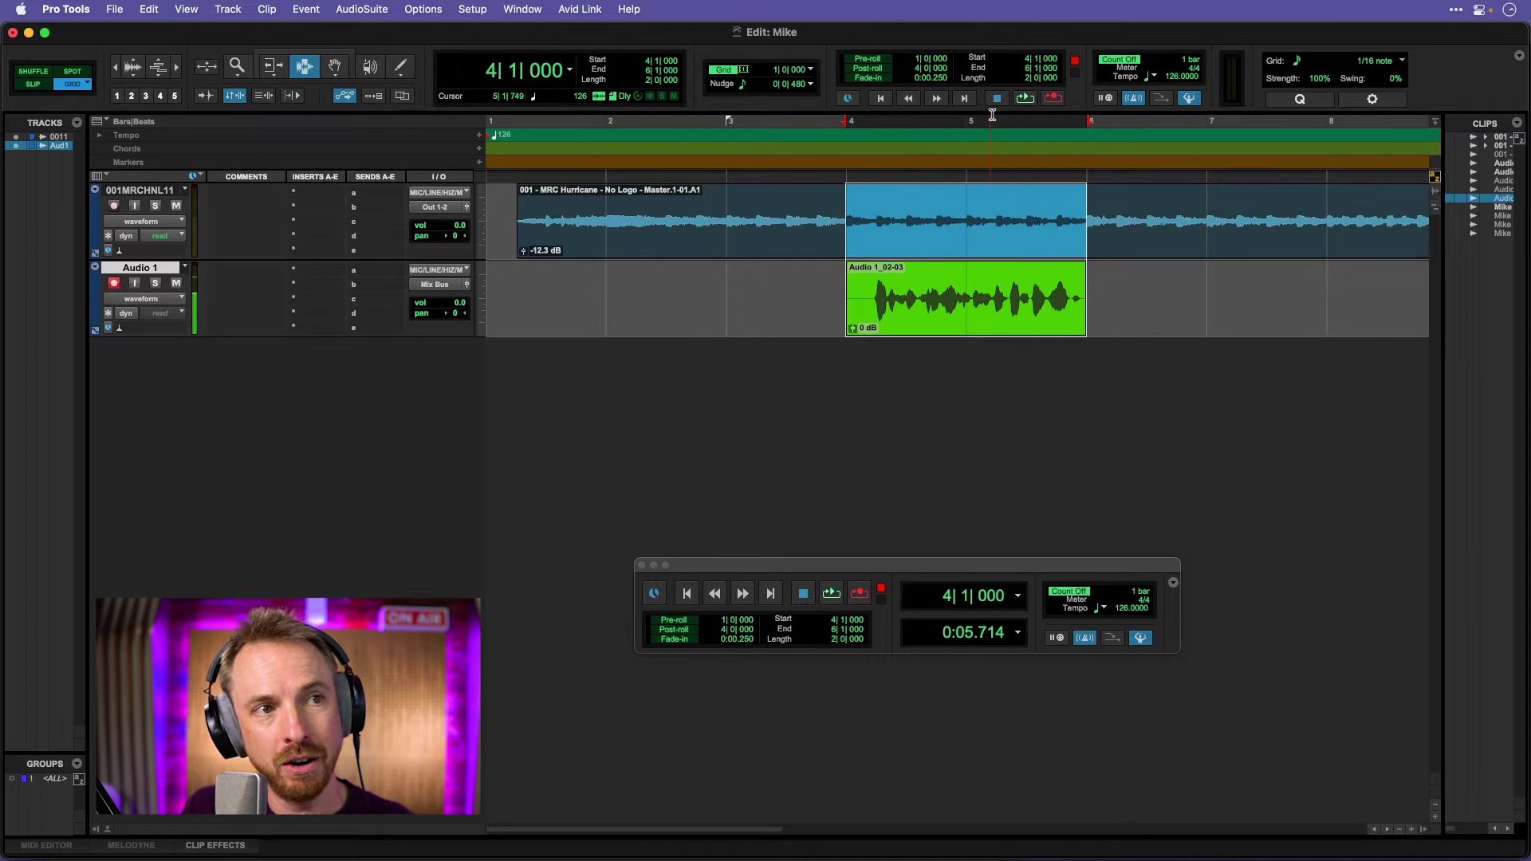
# - Switch playback and record modes back to Normal, then play the recorded take
pyautogui.rightClick(1028, 104)
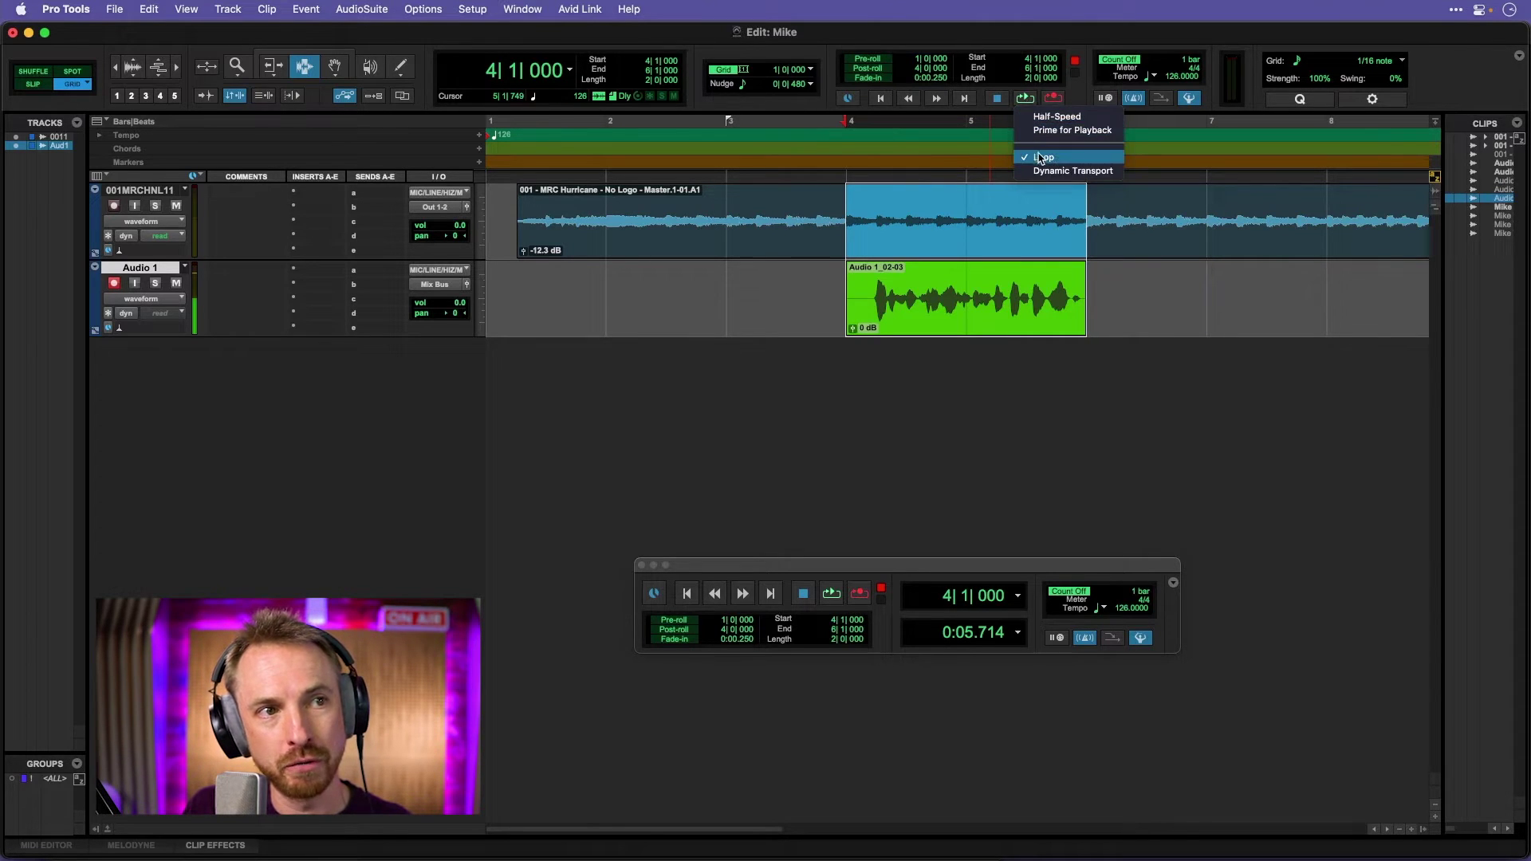
pyautogui.click(1064, 117)
pyautogui.rightClick(1054, 99)
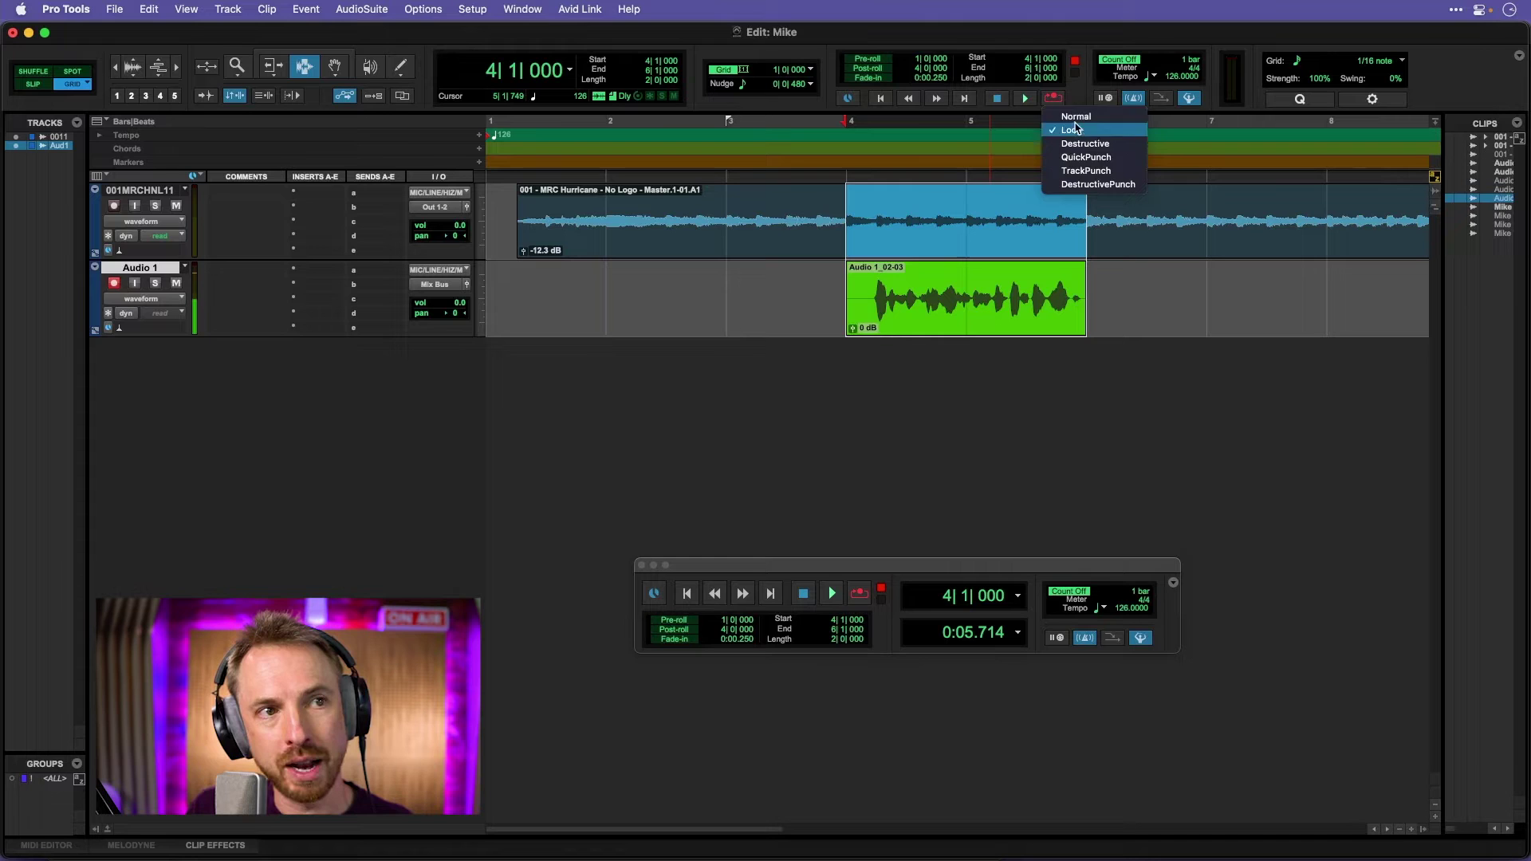
pyautogui.click(1076, 117)
pyautogui.press('space')
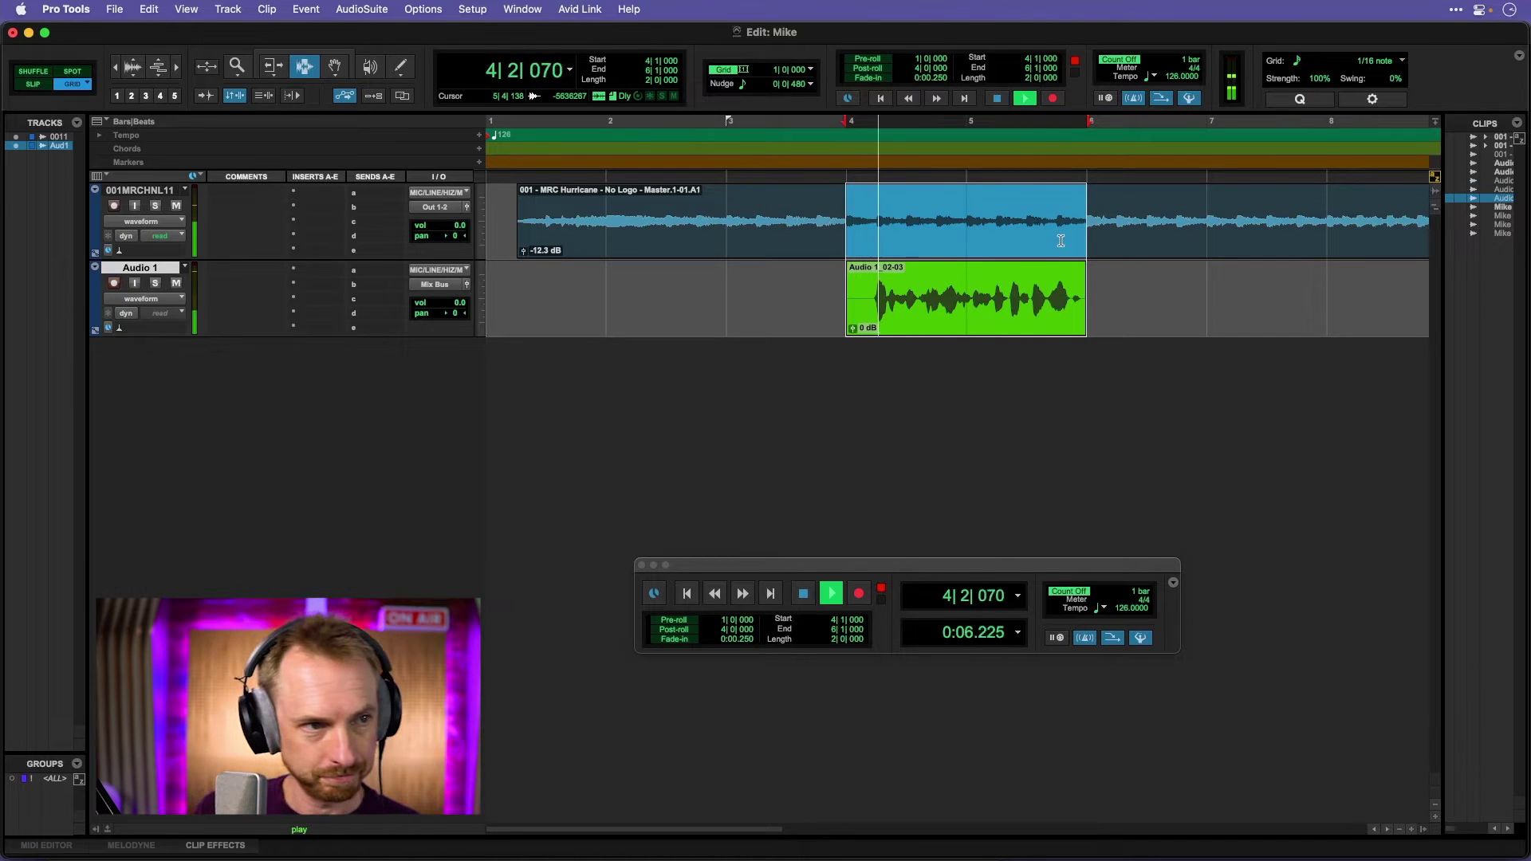
pyautogui.press('space')
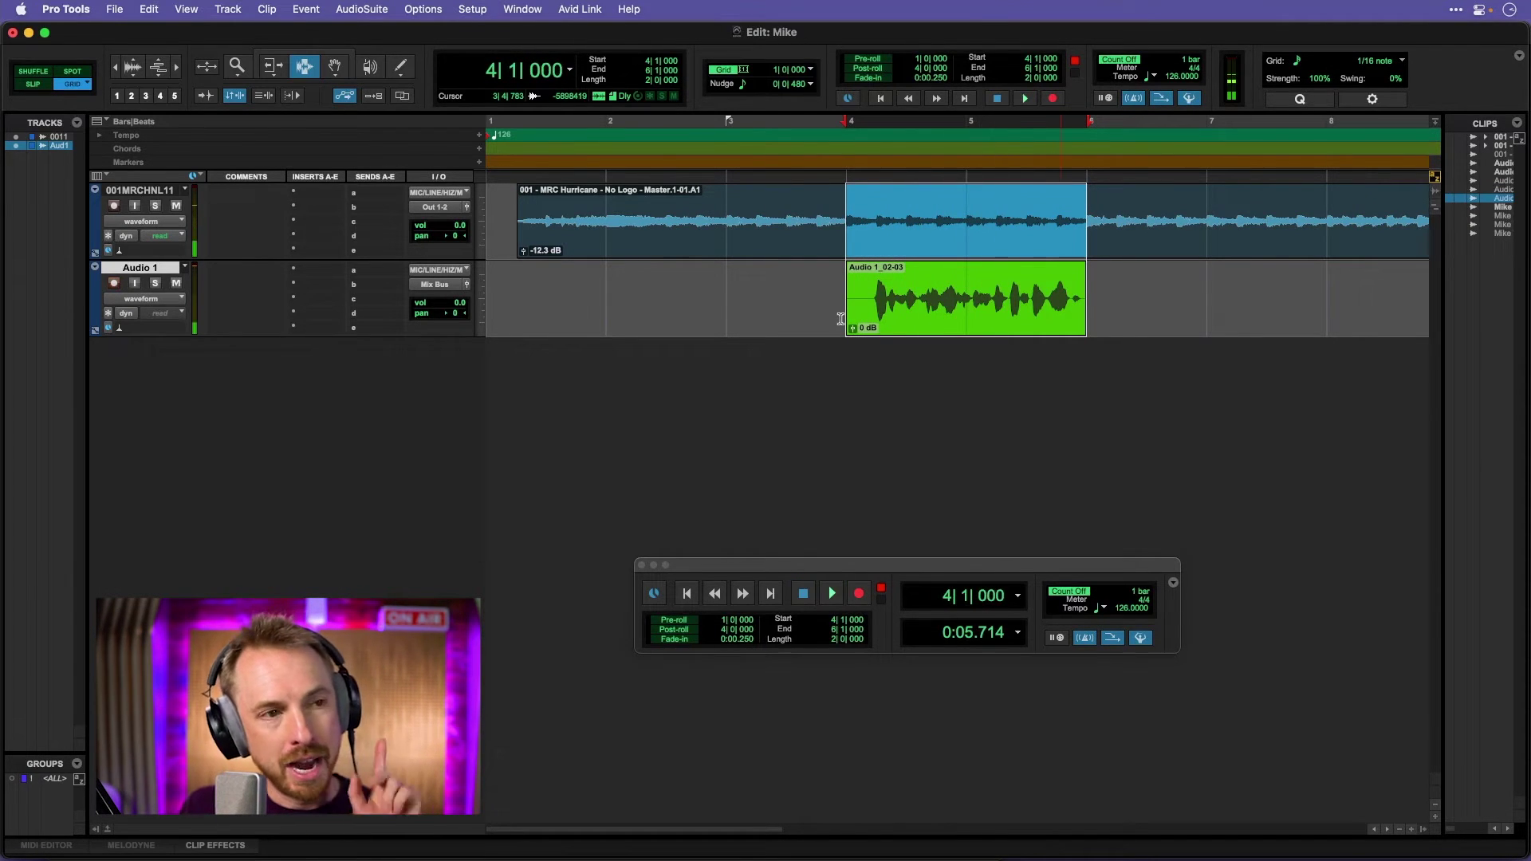
# - Route Audio 1's output to Out 1-2 and play the selection to check it
pyautogui.click(438, 288)
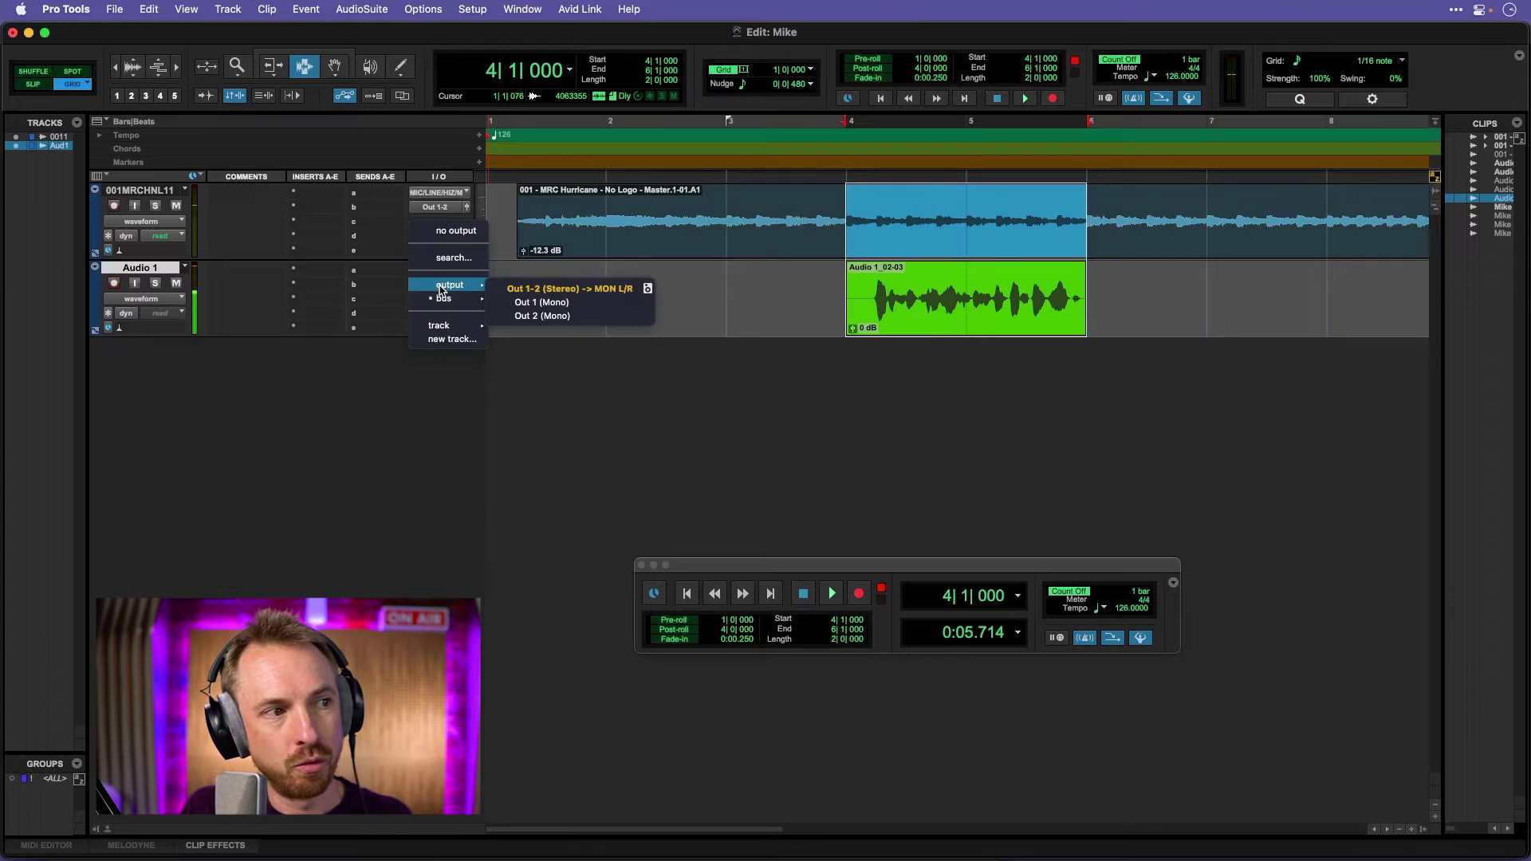
pyautogui.moveTo(458, 289)
pyautogui.click(523, 291)
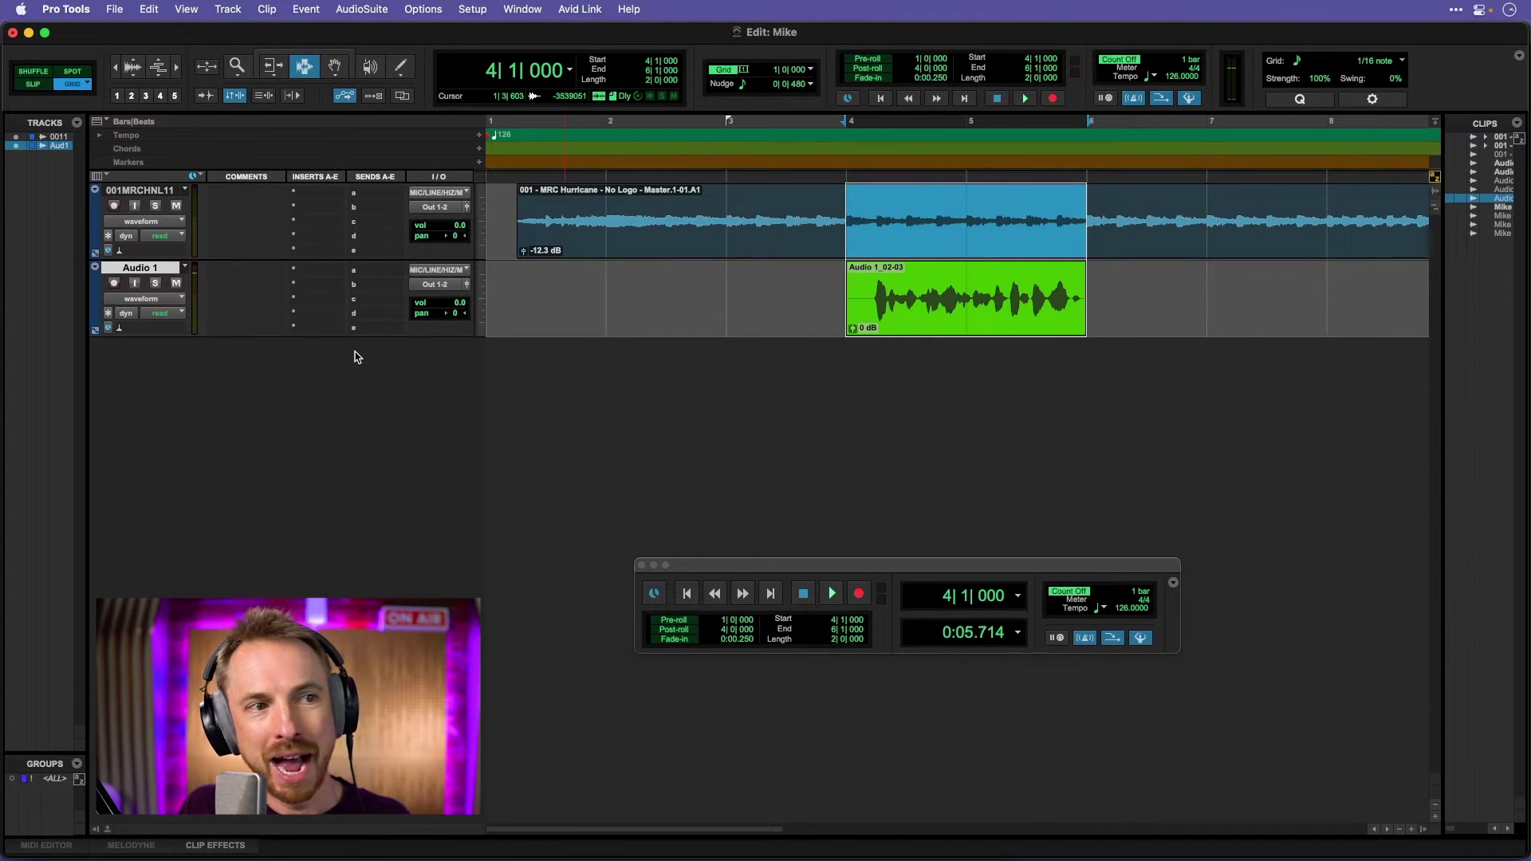
pyautogui.press('space')
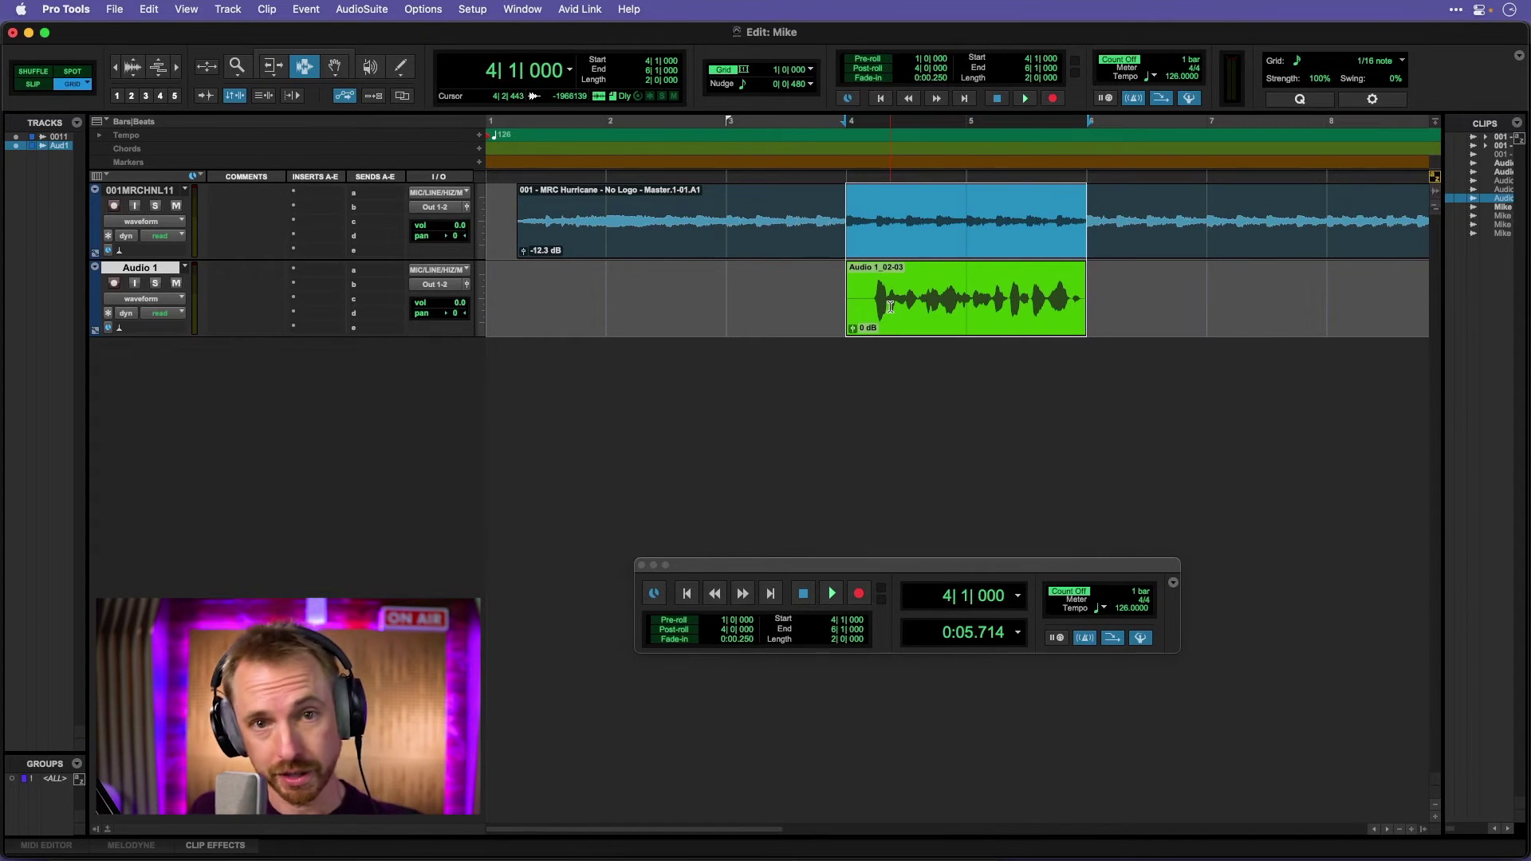
pyautogui.rightClick(940, 308)
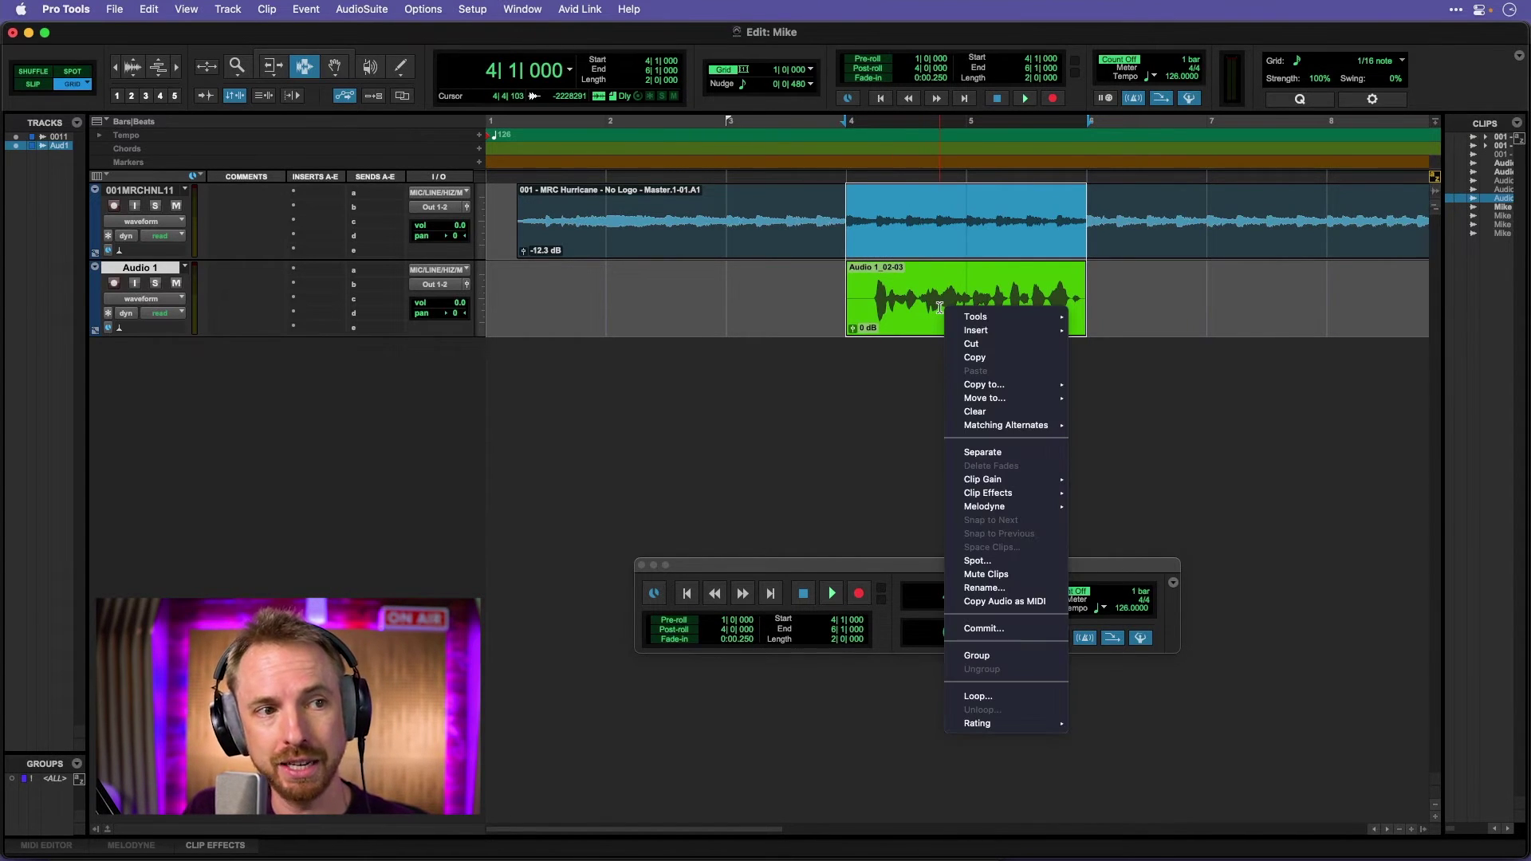
pyautogui.moveTo(1017, 424)
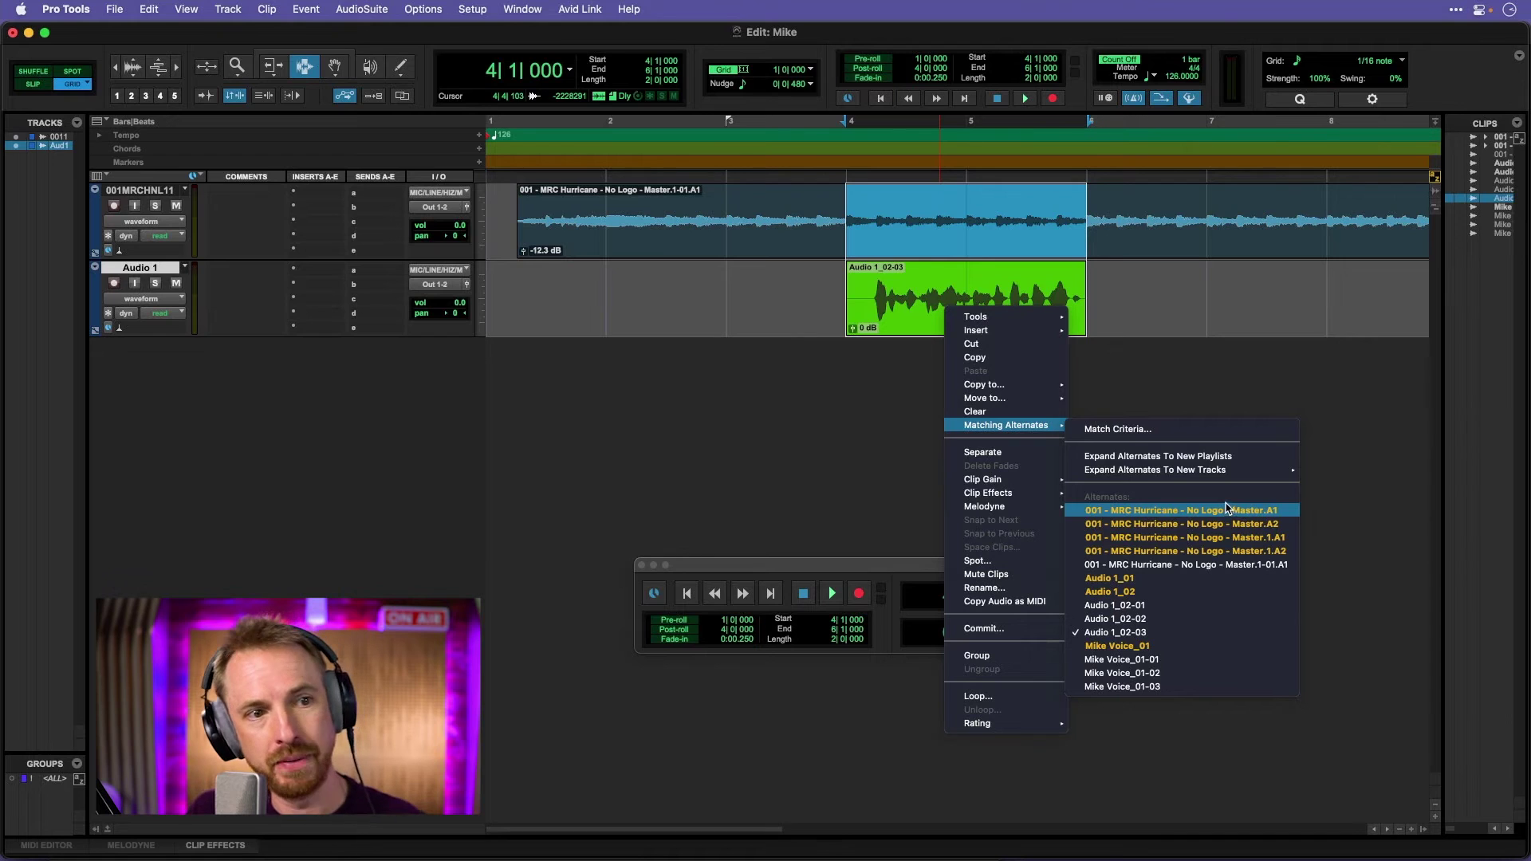
pyautogui.click(1200, 430)
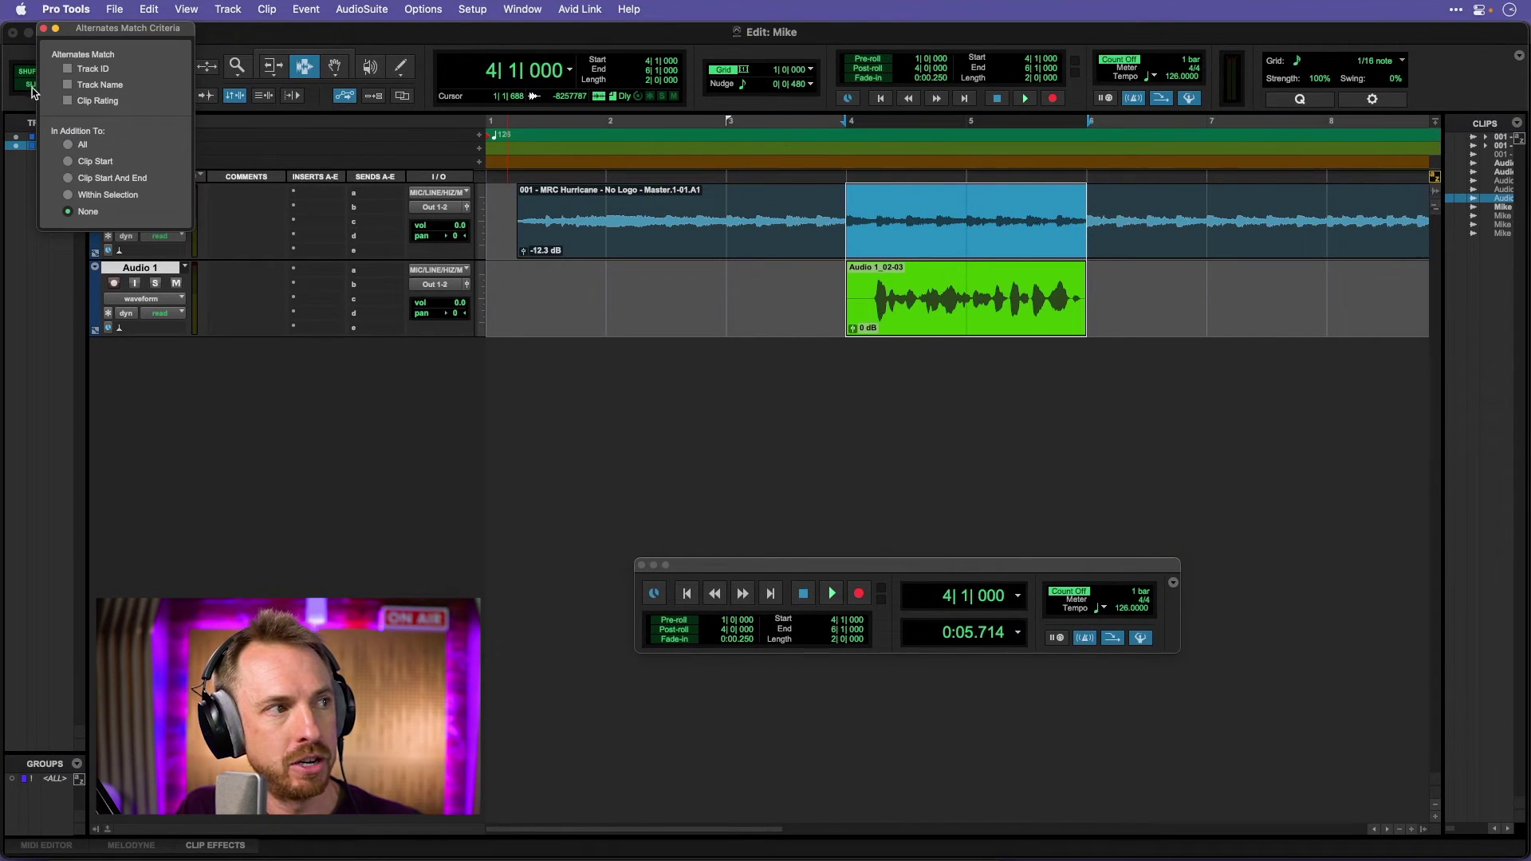
pyautogui.click(45, 30)
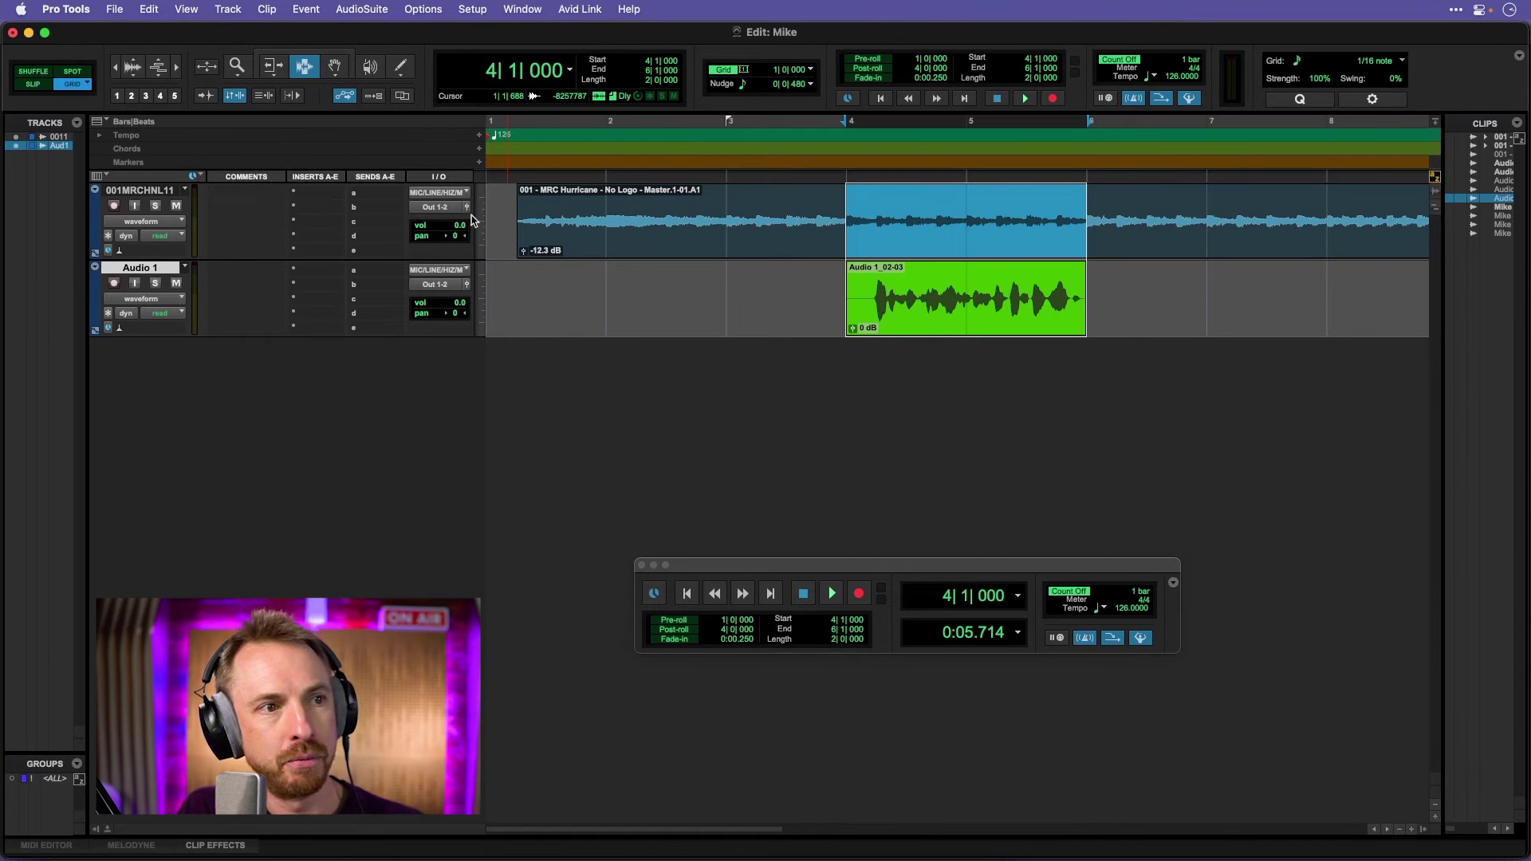
# - Swap the voice clip to alternate take Audio 1_02-02 and audition it
pyautogui.rightClick(925, 317)
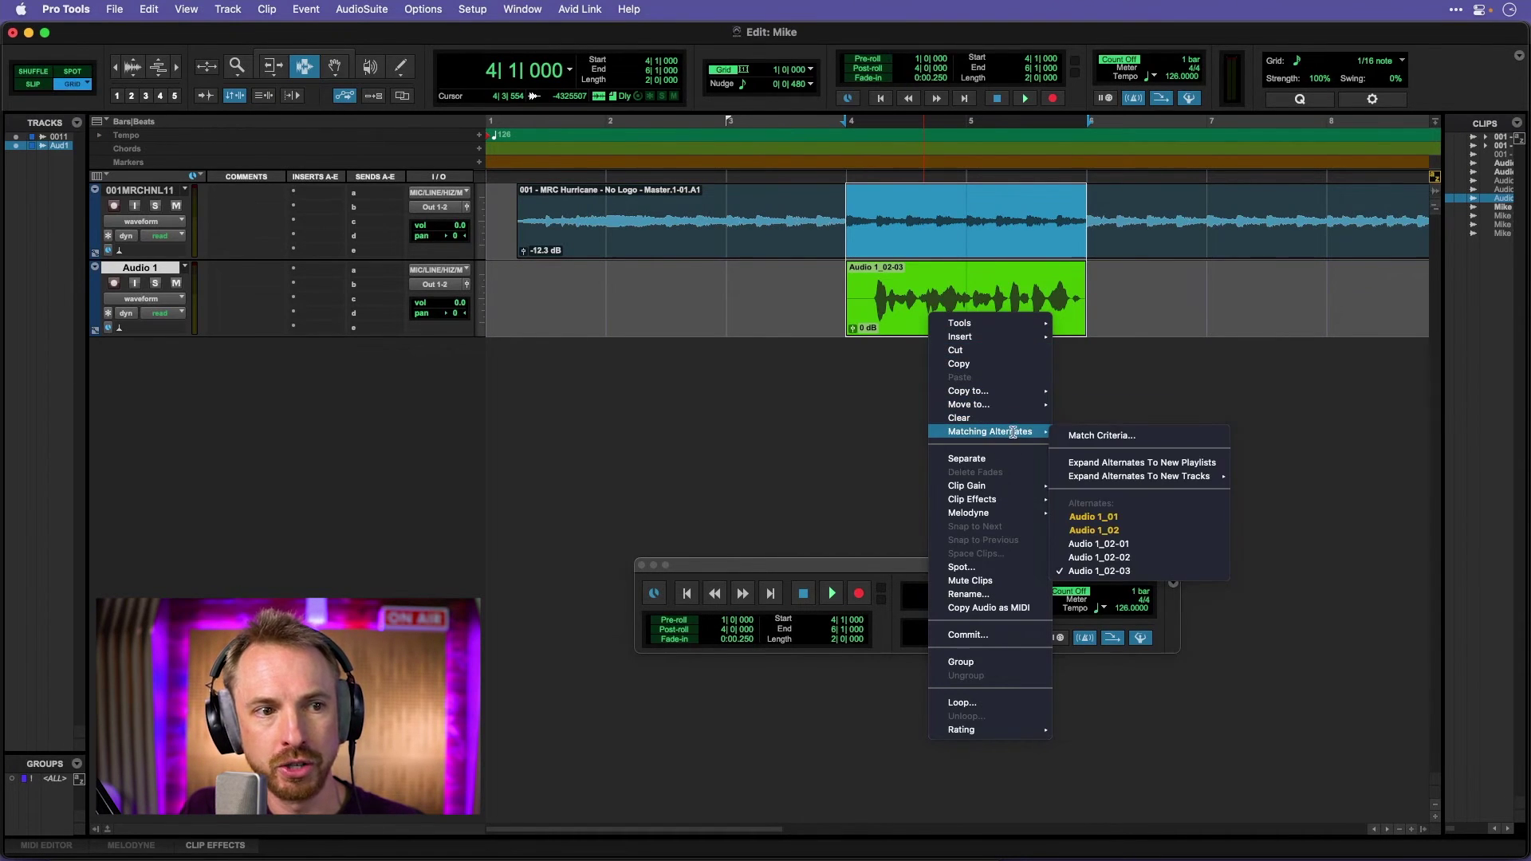
pyautogui.click(1154, 560)
pyautogui.press('space')
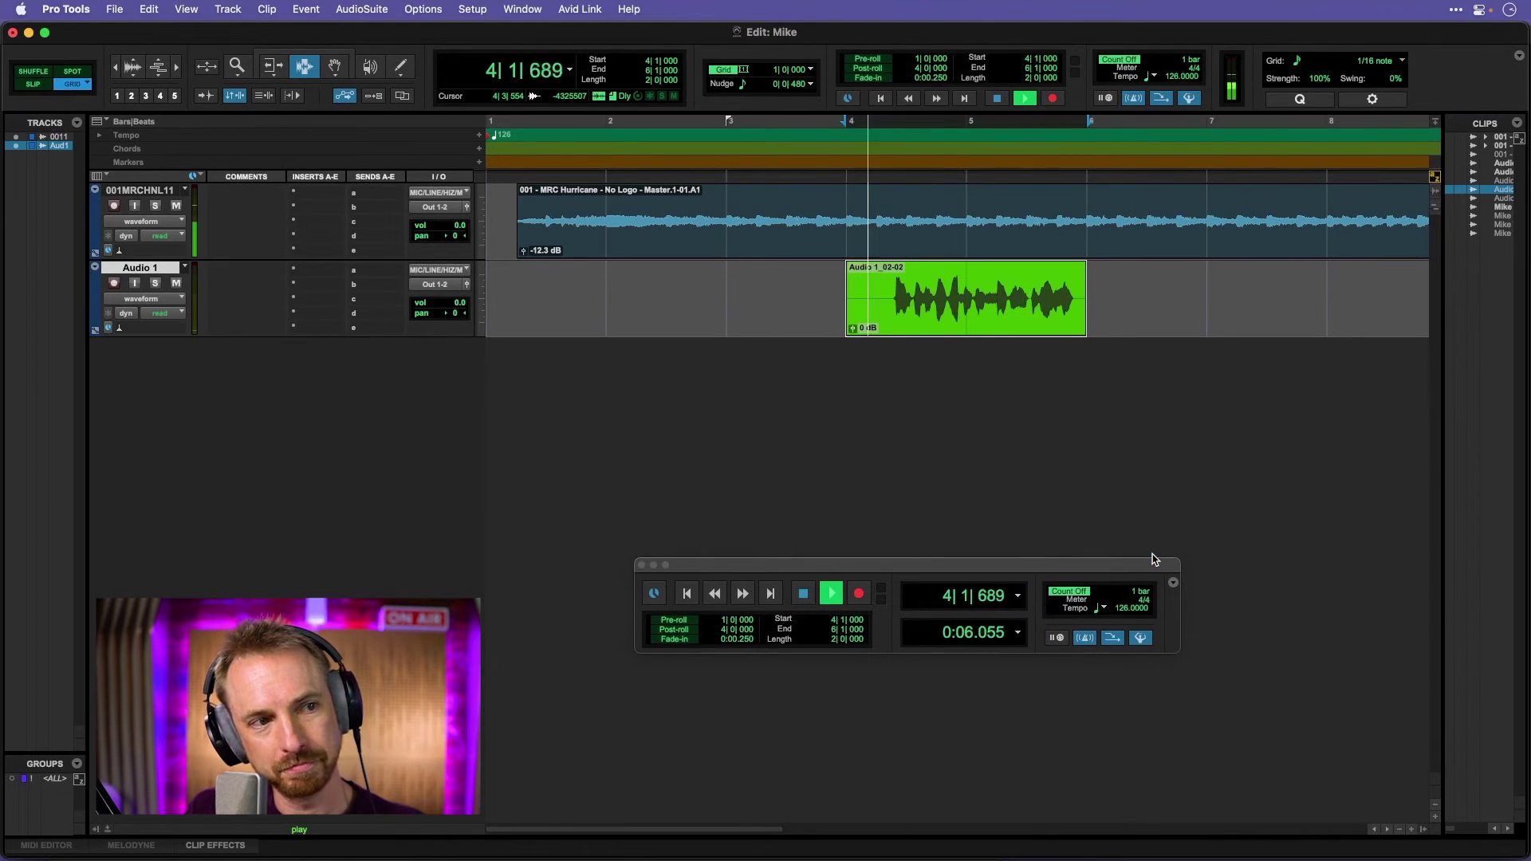
pyautogui.press('space')
# - Swap the clip to take Audio 1_02-01 via Matching Alternates and play it
pyautogui.rightClick(1021, 294)
pyautogui.moveTo(1104, 411)
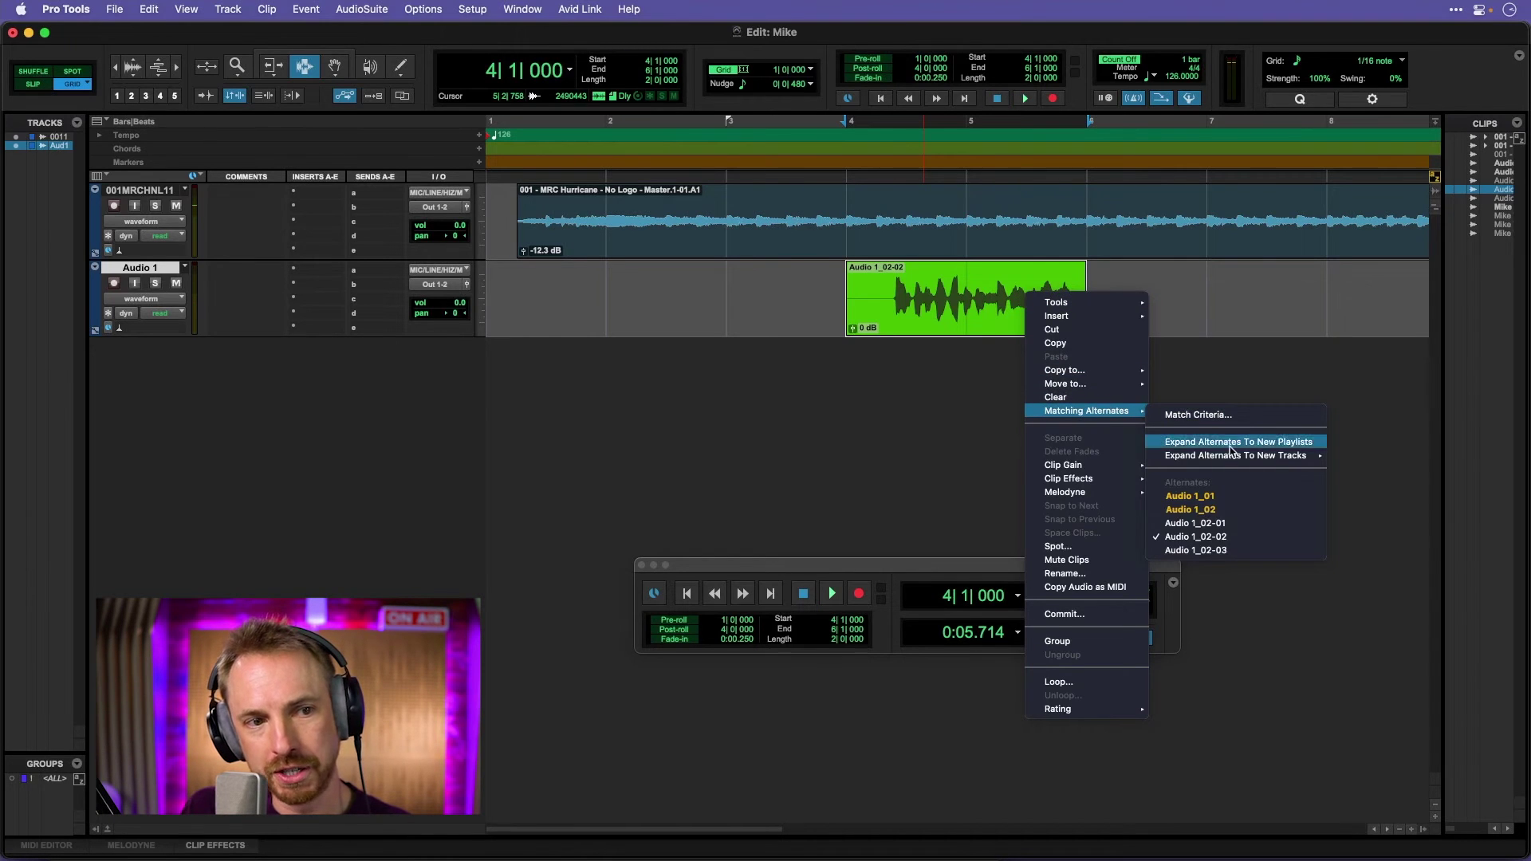
pyautogui.click(1198, 525)
pyautogui.press('space')
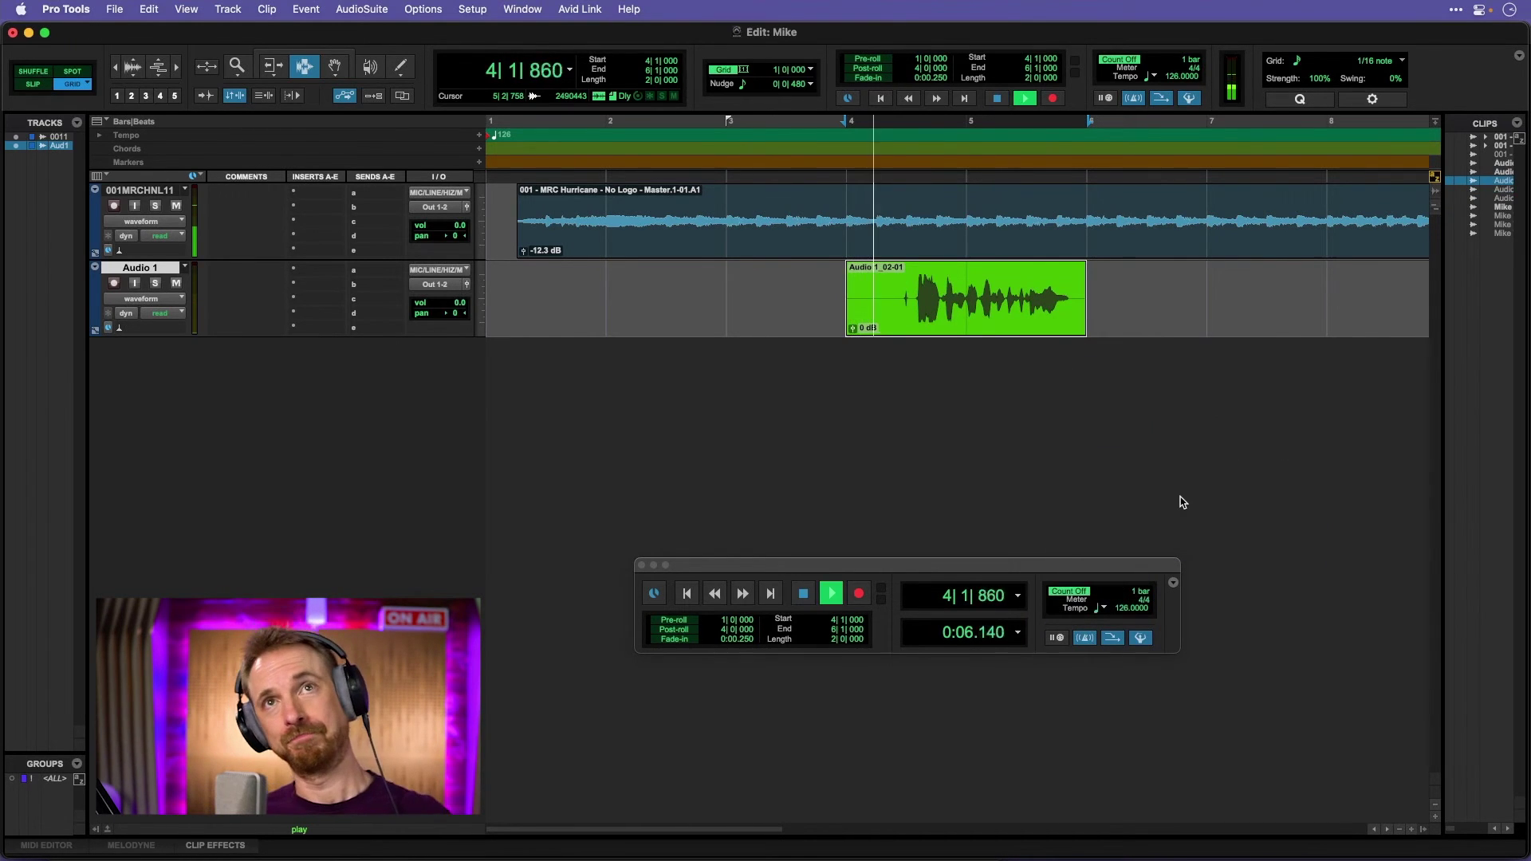